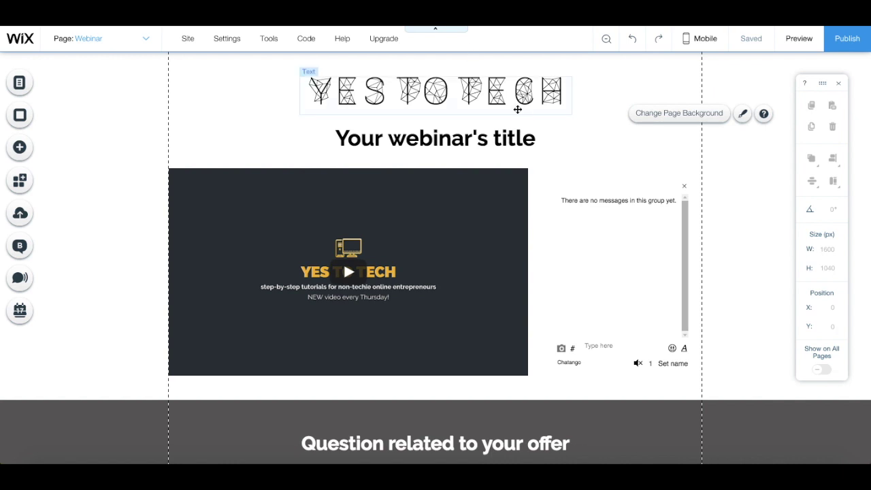
# On the Yes To Tech channel page, subscribe and enable the notification bell for new videos
pyautogui.scroll(-3, 519, 111)
pyautogui.scroll(-4, 517, 110)
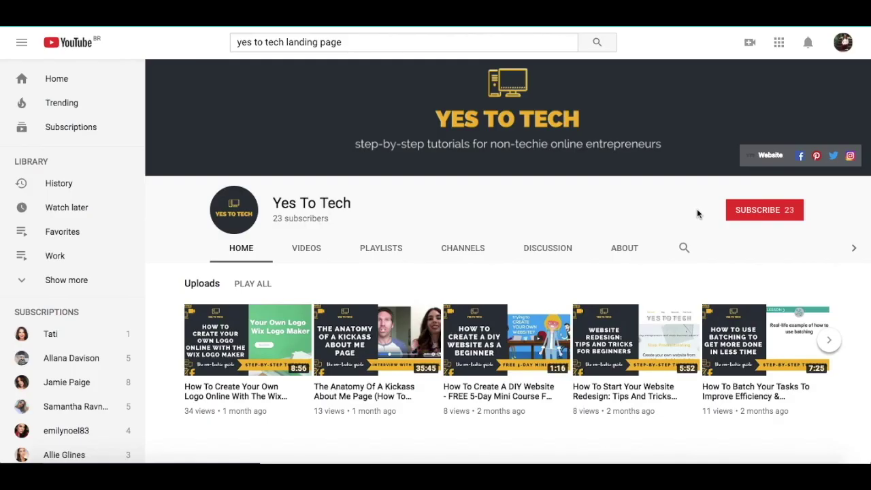
pyautogui.click(744, 214)
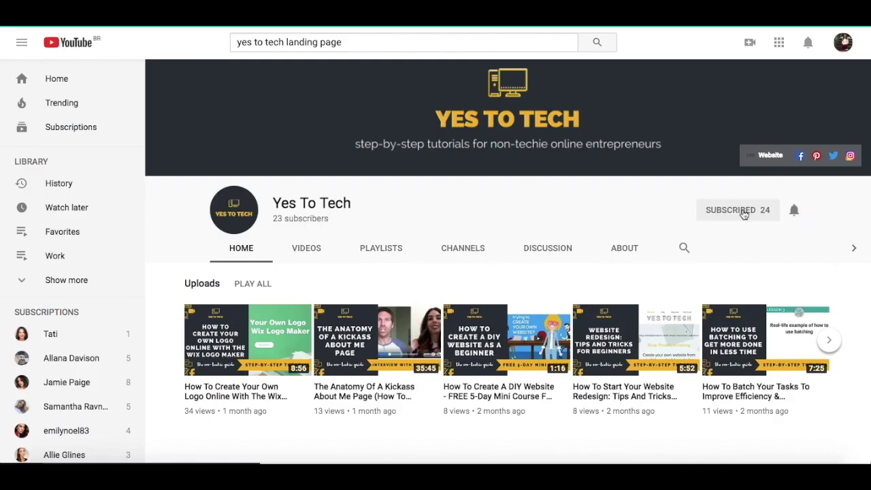
pyautogui.click(794, 211)
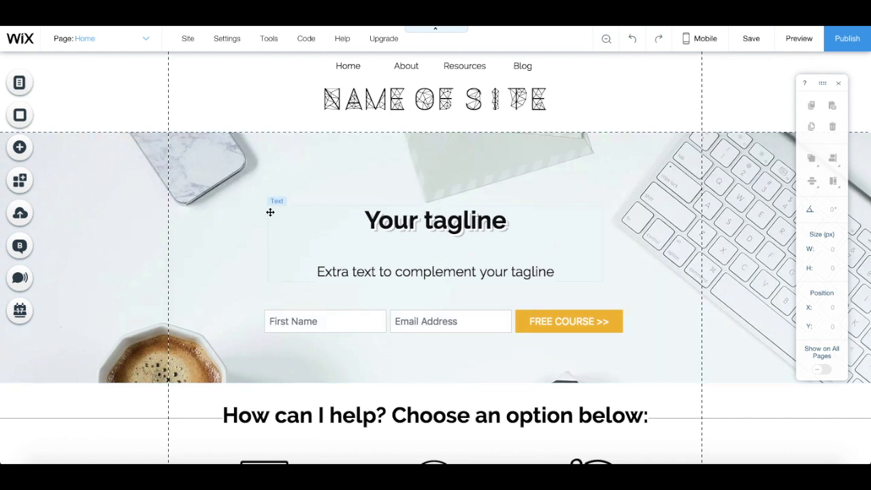
# Add a blank page named 'Webinar' from the pages list and bring up its Settings
pyautogui.click(21, 83)
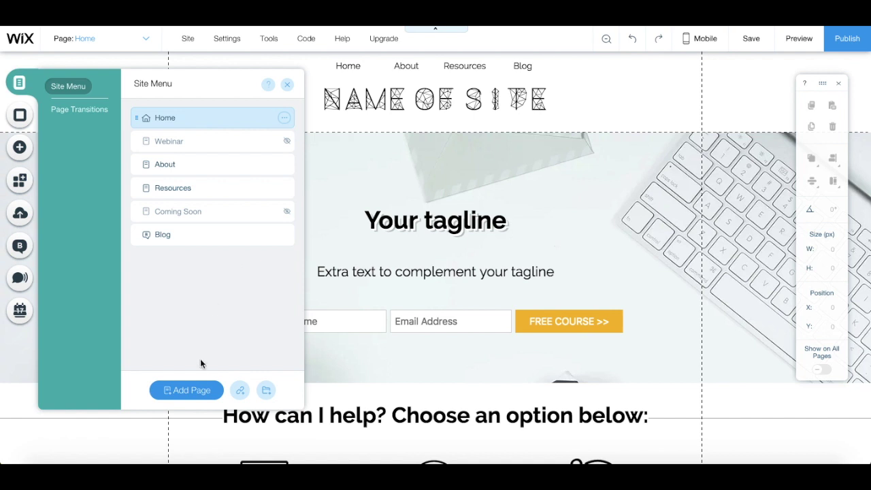
pyautogui.click(200, 396)
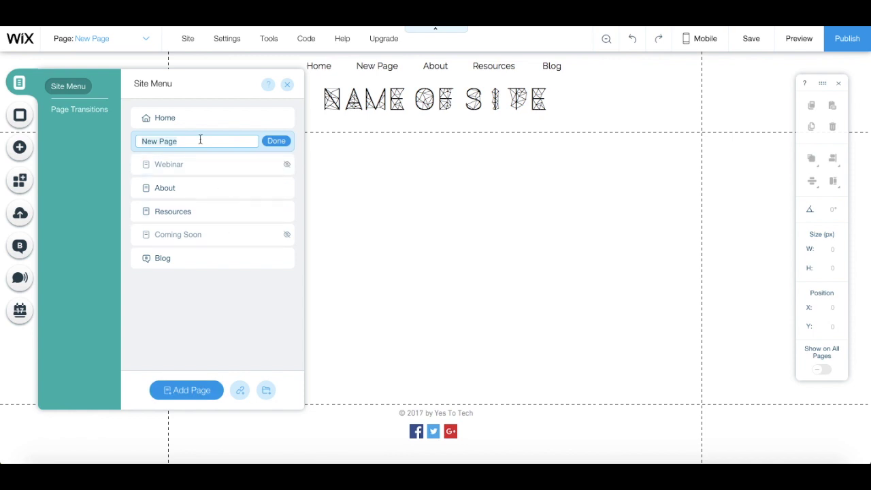
pyautogui.write('Webinar')
pyautogui.click(276, 141)
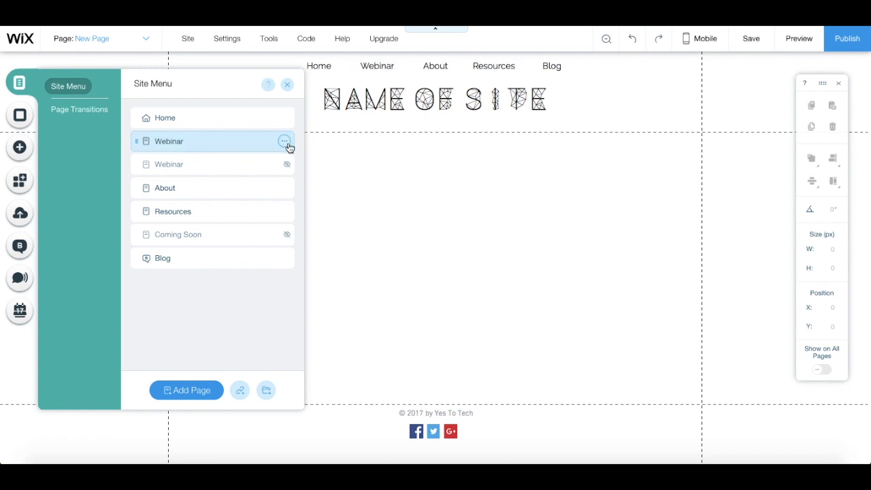
pyautogui.click(285, 143)
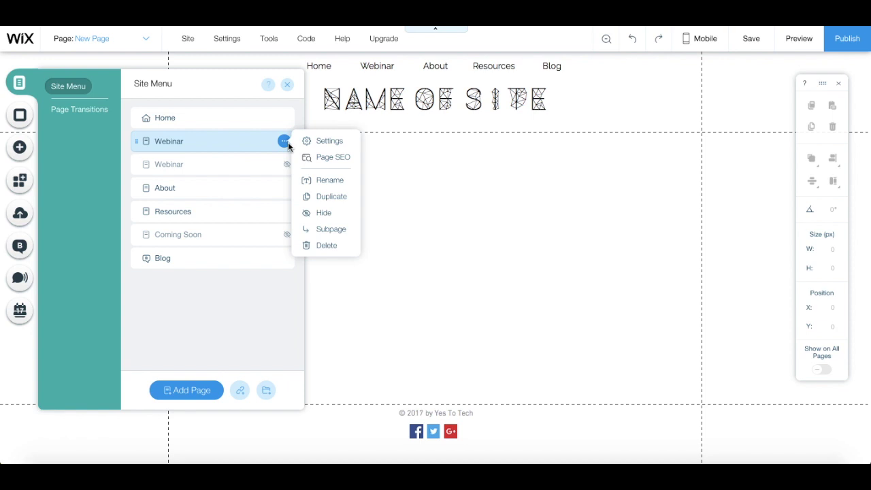
pyautogui.click(326, 145)
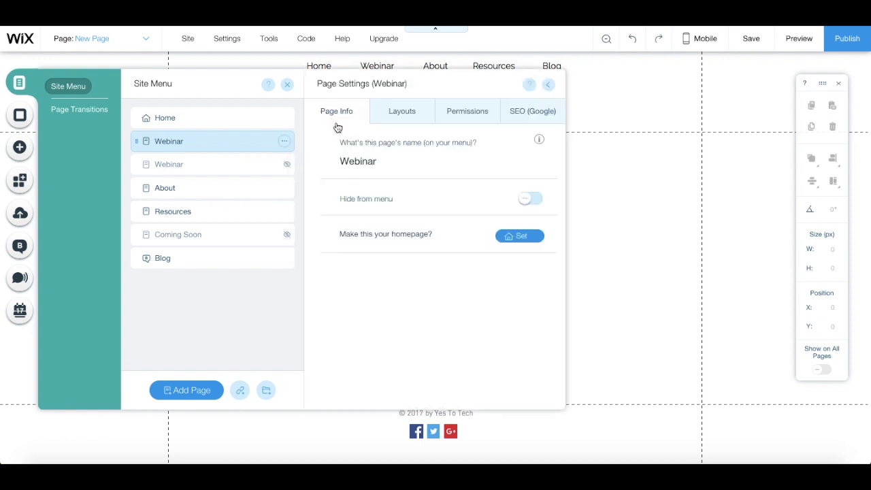
# Hide the Webinar page from the menu and give it the No Header & Footer layout
pyautogui.click(529, 199)
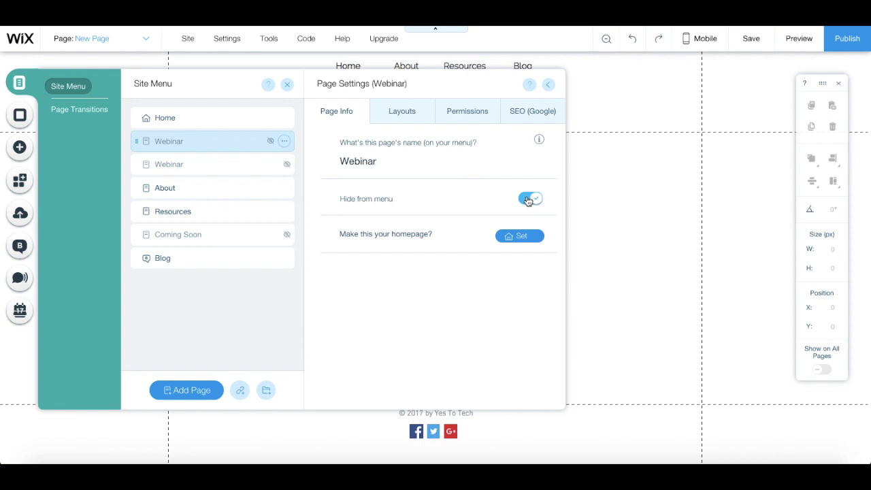
pyautogui.click(402, 113)
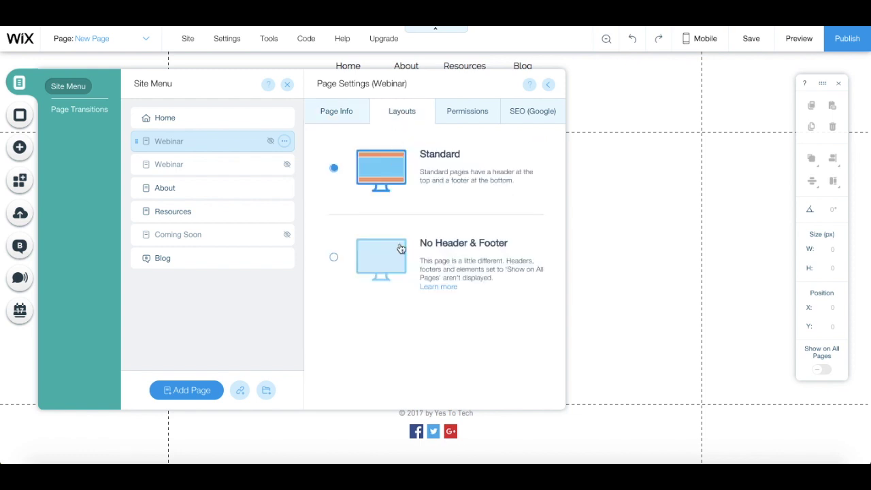
pyautogui.click(400, 263)
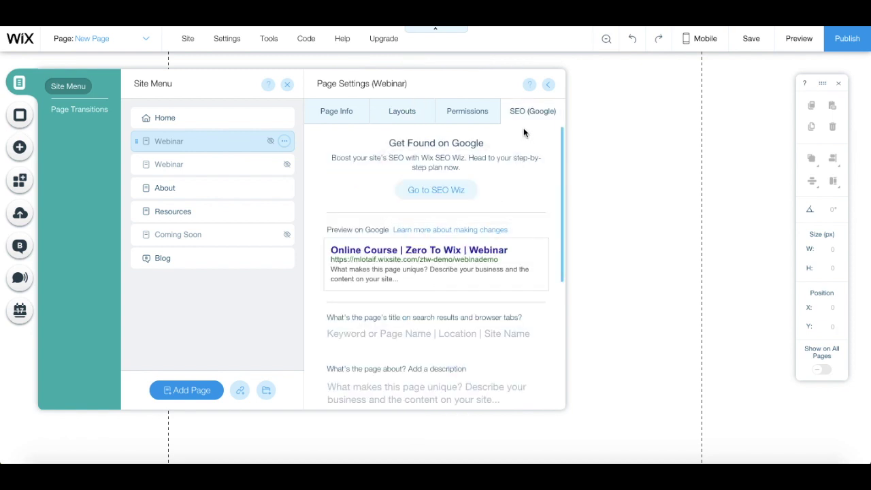
# Set the page URL to 'webinardemo' and hide the page from search results
pyautogui.scroll(-3, 476, 224)
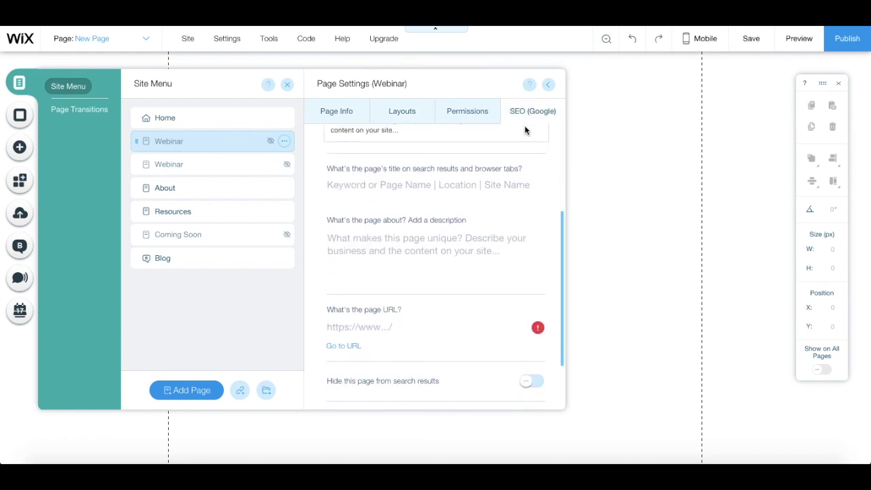
pyautogui.click(418, 319)
pyautogui.write('web')
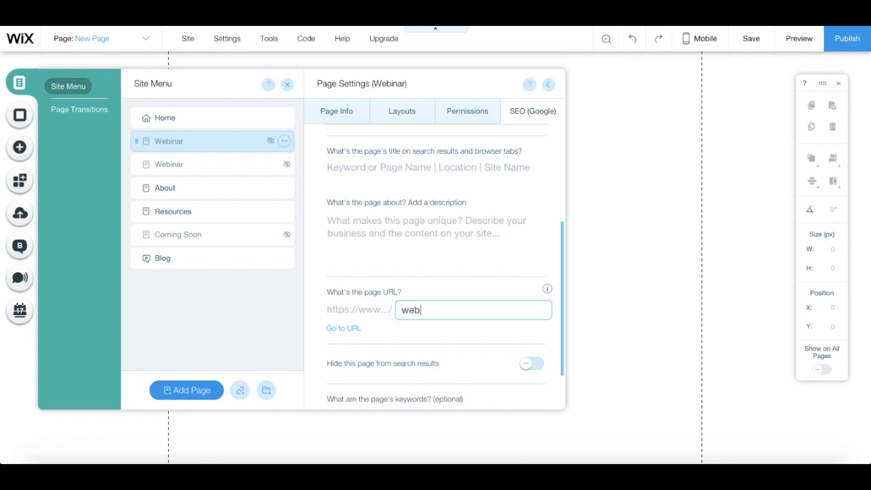
pyautogui.write('inardemo')
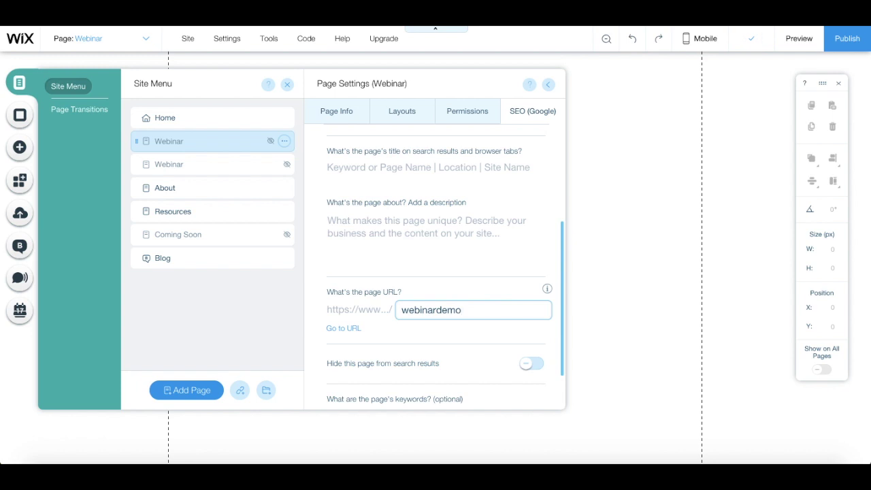
pyautogui.scroll(-2, 435, 272)
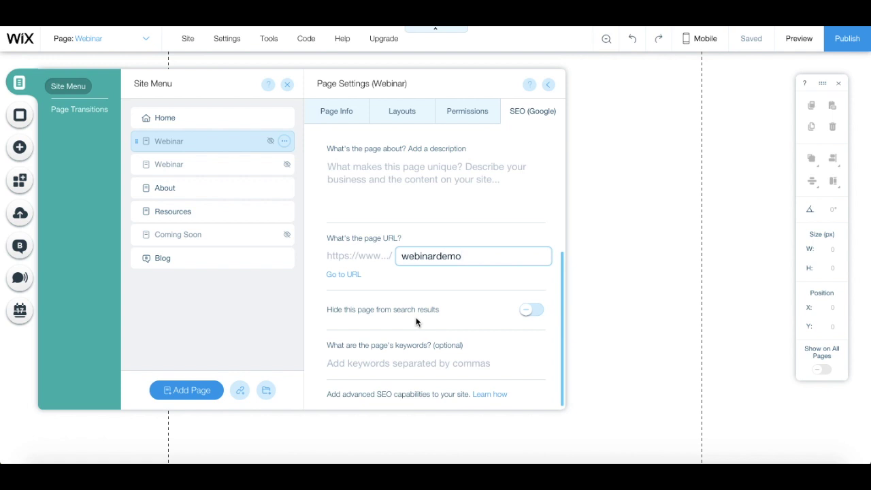
pyautogui.click(534, 311)
pyautogui.press('Escape')
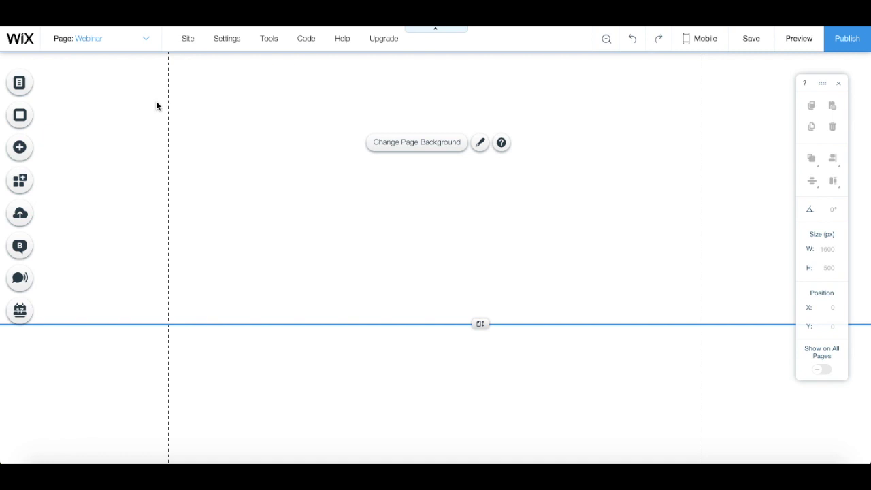
# Add a Heading 1 reading 'Yes To Tech' and set its font to Amethyst
pyautogui.click(22, 152)
pyautogui.moveTo(69, 86)
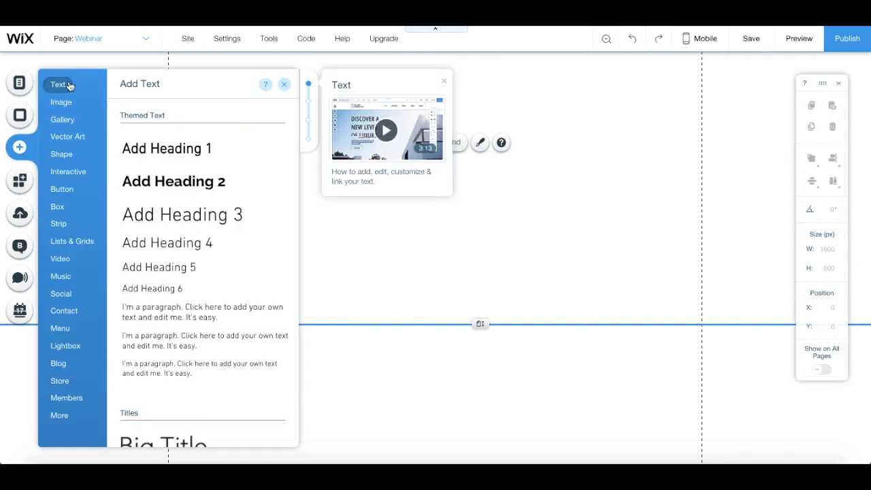
pyautogui.click(146, 151)
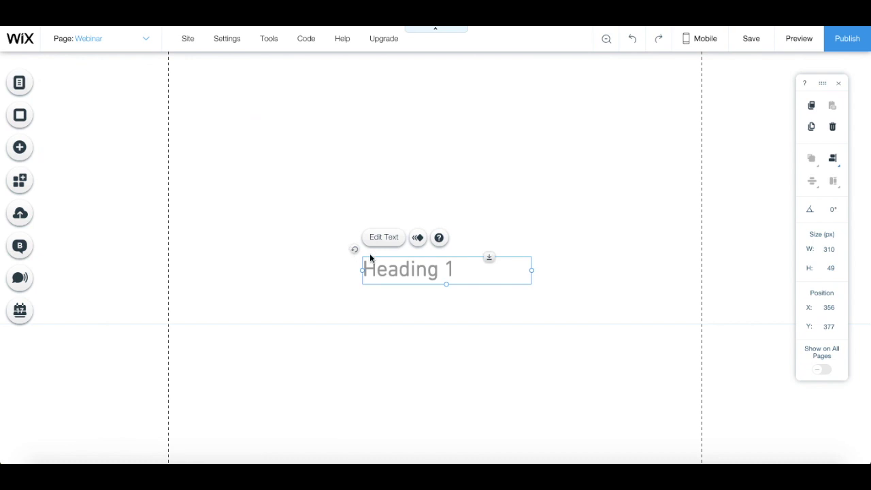
pyautogui.doubleClick(402, 267)
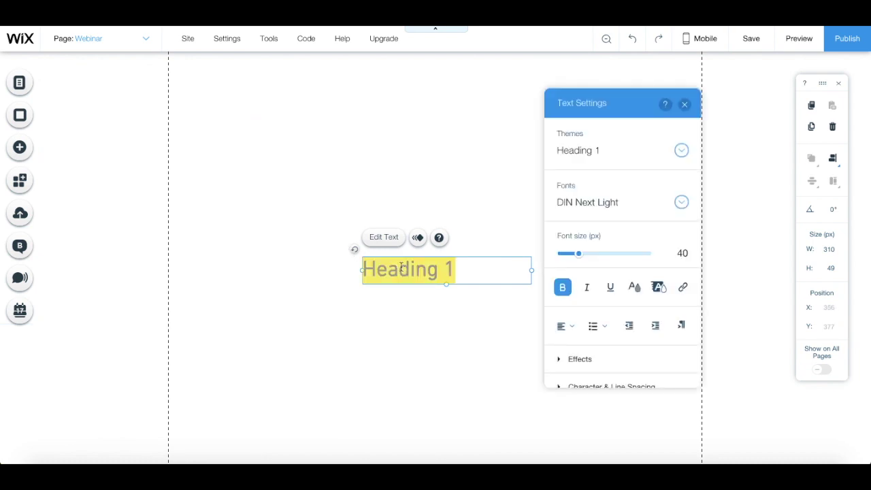
pyautogui.write('Yes To Tech')
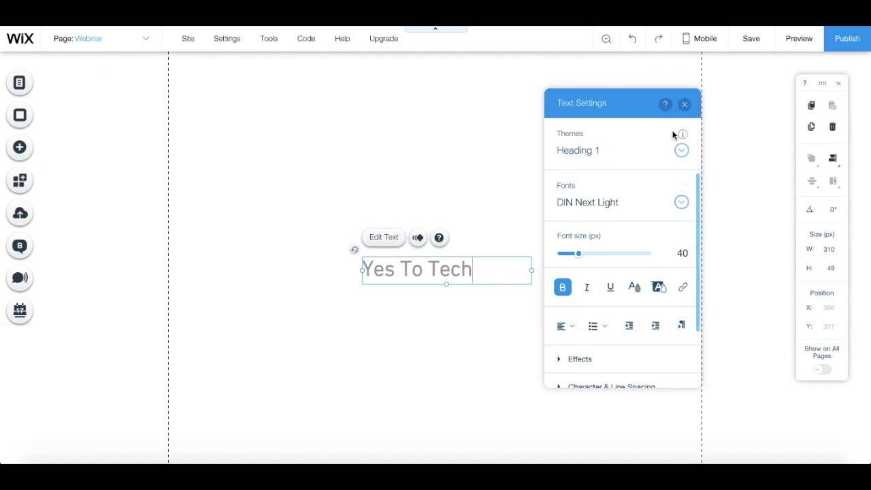
pyautogui.click(662, 204)
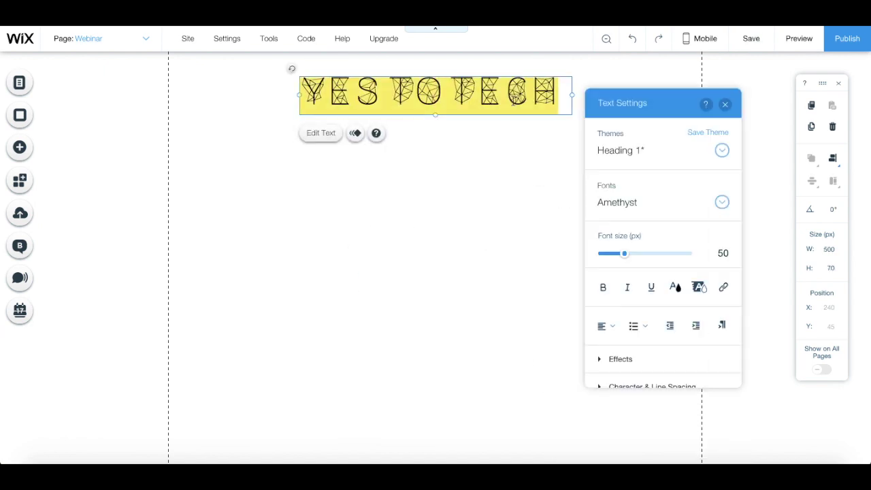
pyautogui.click(538, 188)
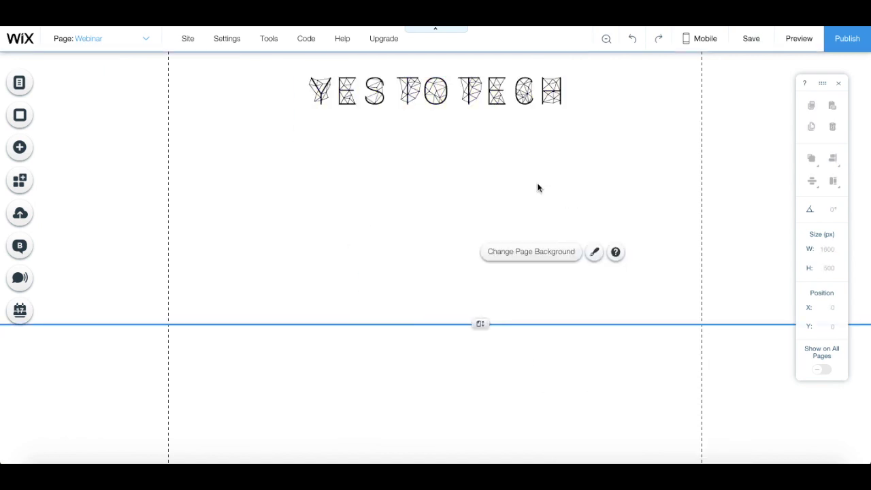
# Add a centred Heading 2 'Your webinar's title' just beneath the logo, then save the site
pyautogui.click(21, 155)
pyautogui.moveTo(64, 89)
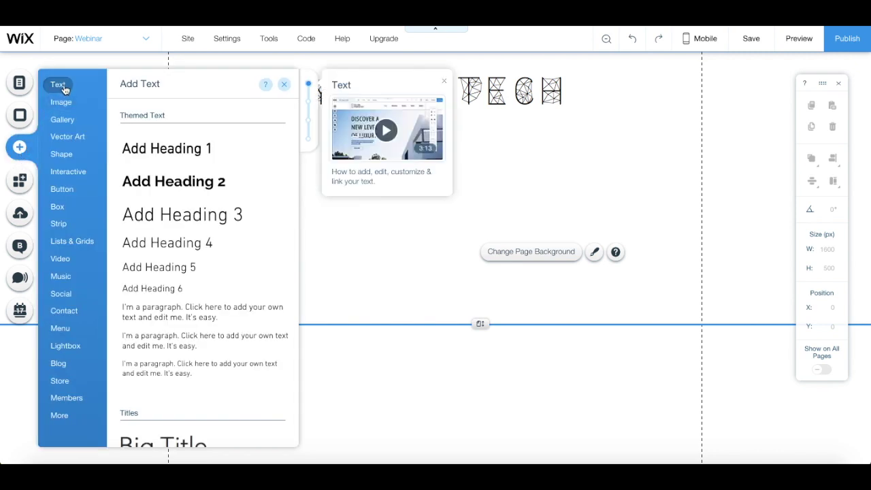
pyautogui.click(181, 184)
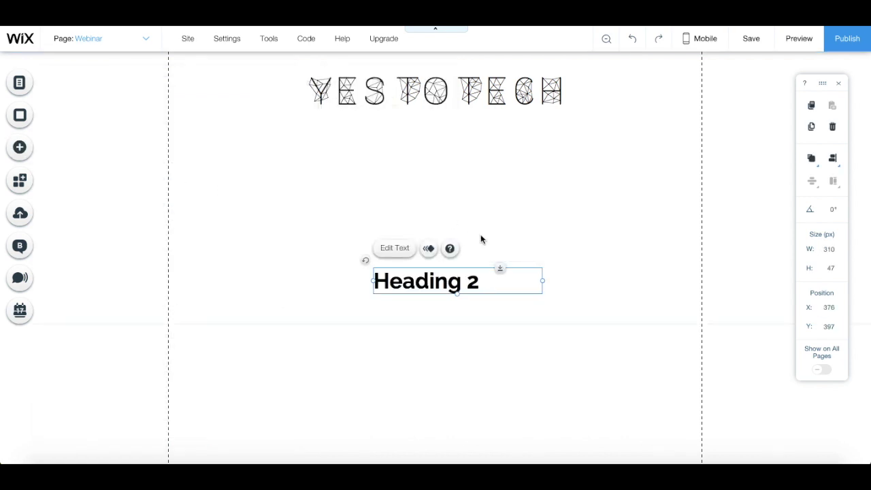
pyautogui.doubleClick(477, 283)
pyautogui.write("Your webinar's title")
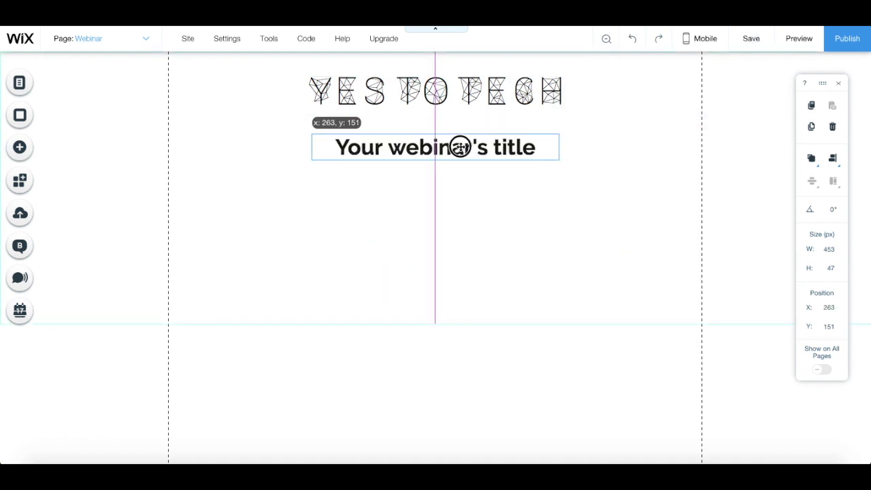
pyautogui.moveTo(461, 146); pyautogui.dragTo(461, 138)
pyautogui.click(575, 193)
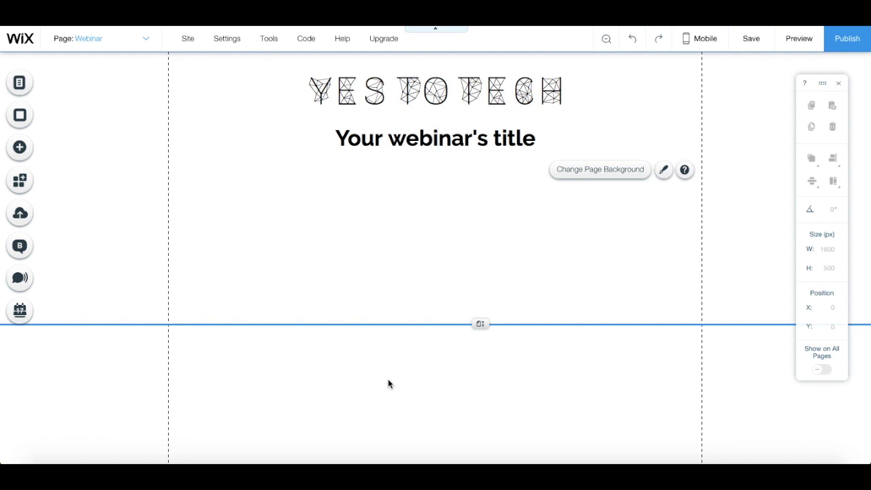
pyautogui.hotkey('ctrl', 's')
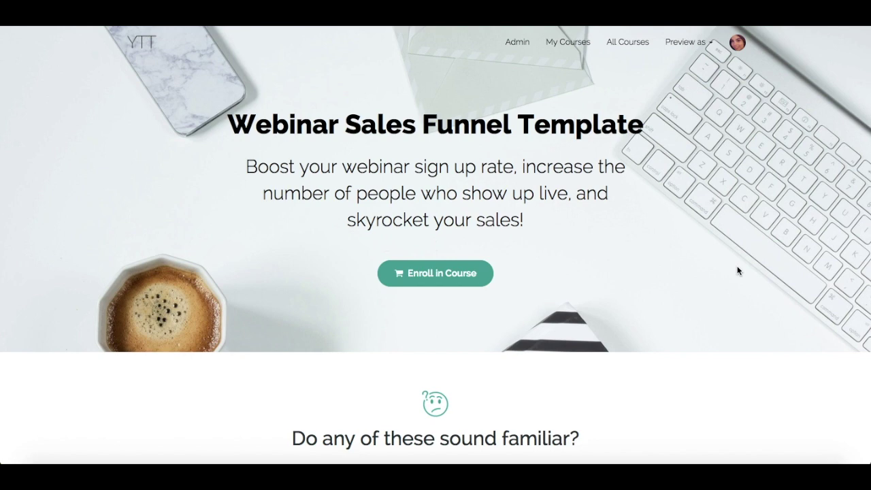
pyautogui.scroll(-1, 737, 269)
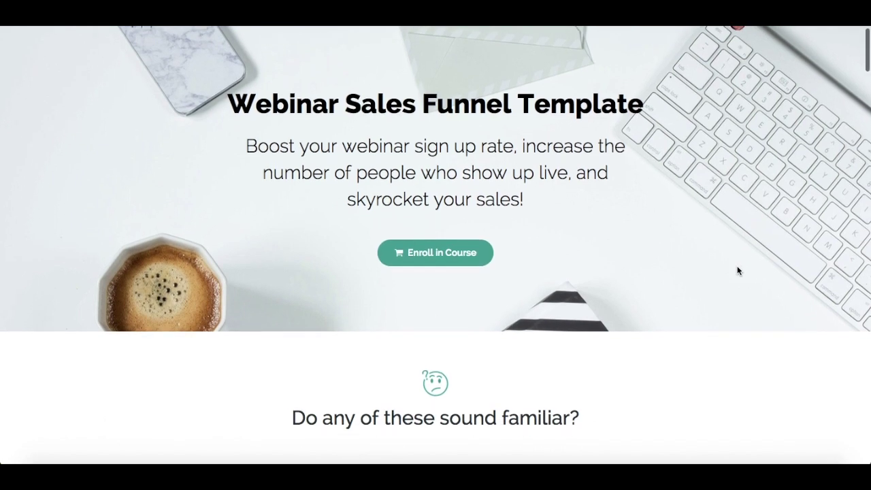
pyautogui.scroll(-2, 738, 269)
pyautogui.scroll(-2, 737, 271)
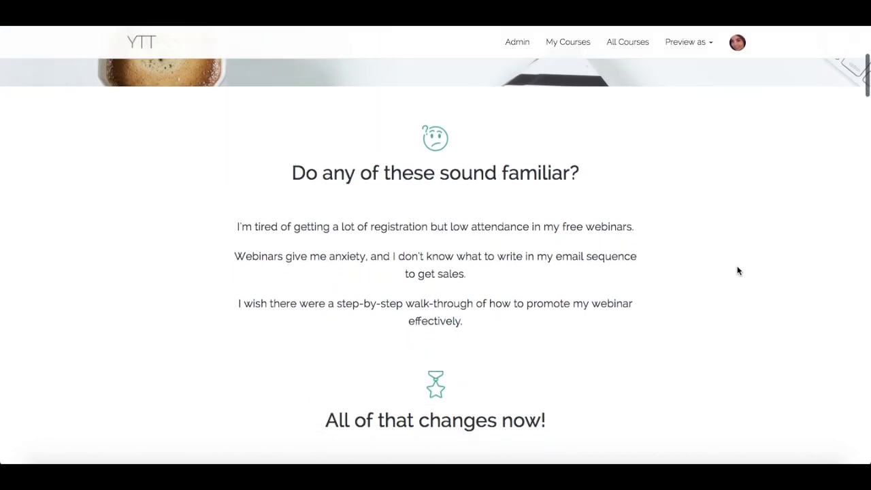
pyautogui.scroll(-1, 738, 271)
pyautogui.scroll(-2, 737, 271)
pyautogui.scroll(-1, 737, 271)
pyautogui.scroll(-1, 738, 271)
pyautogui.scroll(-3, 737, 270)
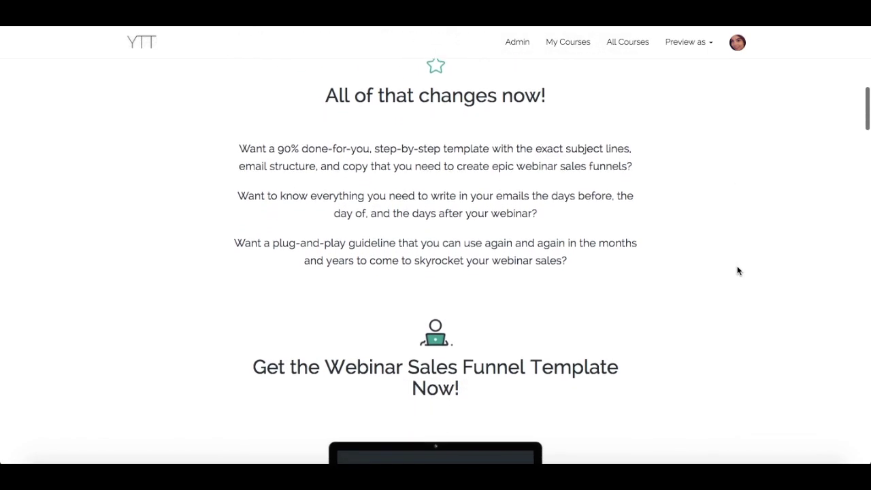
pyautogui.scroll(-4, 737, 271)
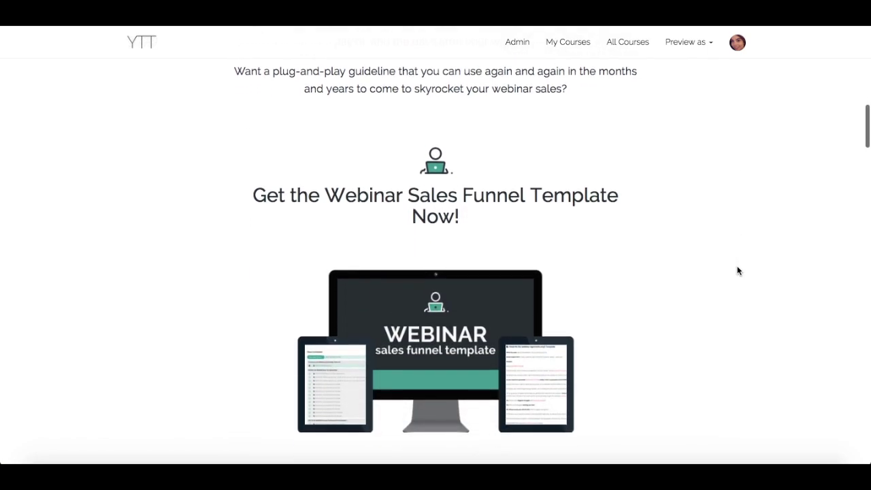
pyautogui.scroll(-2, 738, 271)
pyautogui.scroll(1, 737, 271)
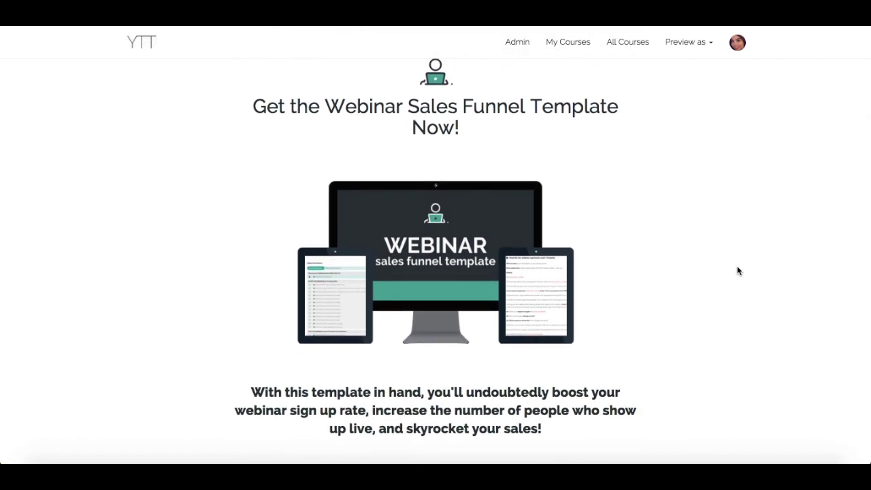
pyautogui.scroll(-3, 737, 271)
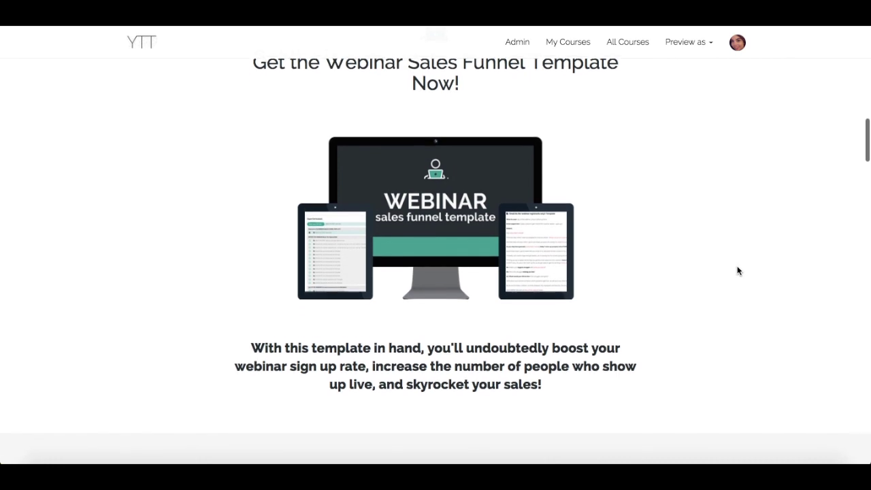
pyautogui.scroll(-4, 738, 271)
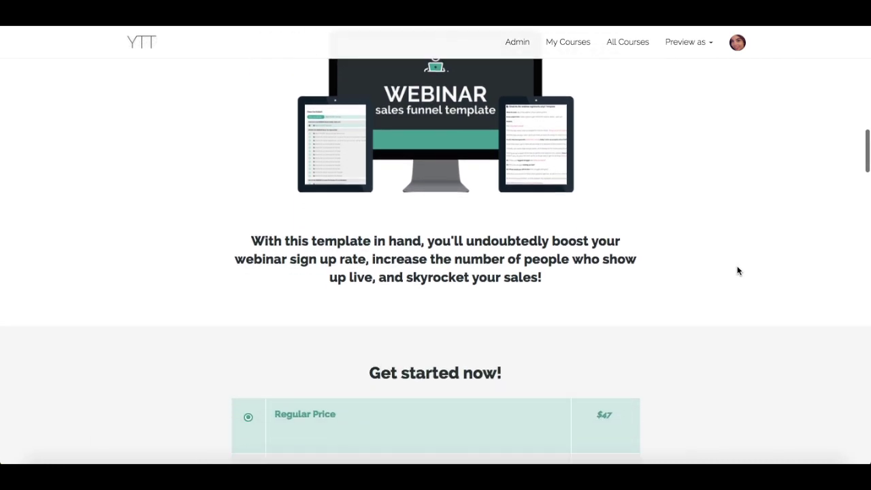
pyautogui.scroll(-2, 738, 271)
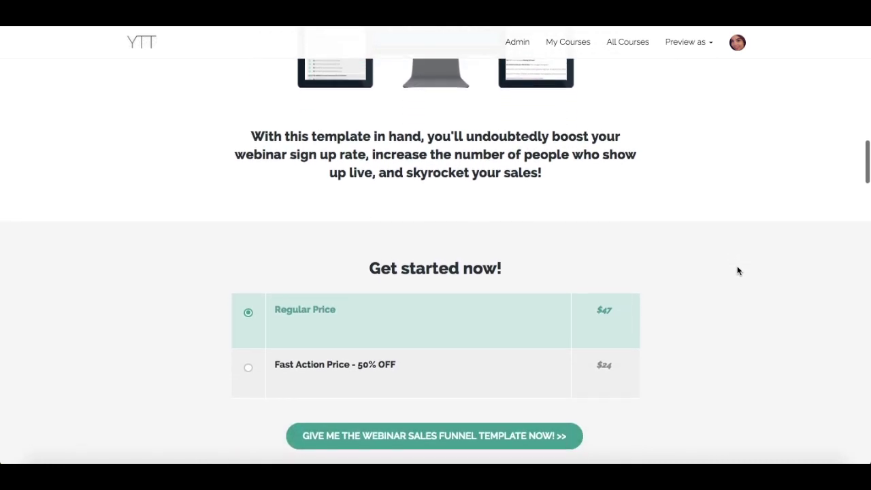
pyautogui.scroll(-2, 737, 271)
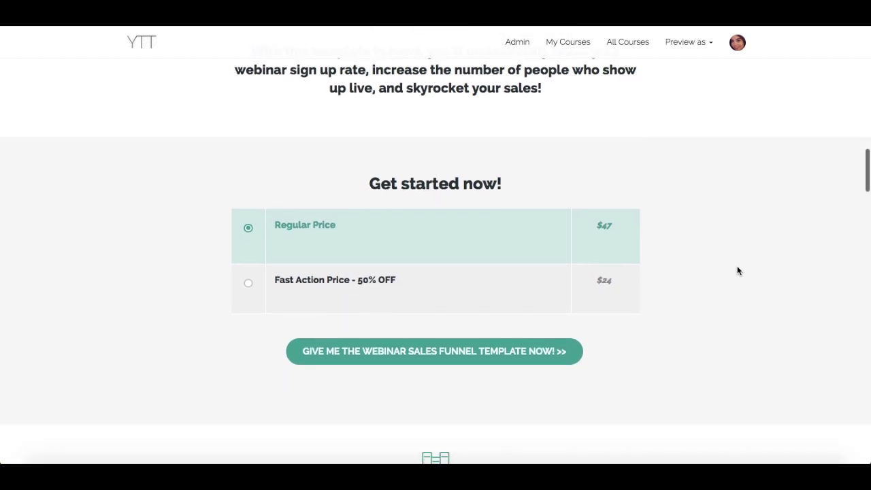
pyautogui.scroll(-3, 738, 271)
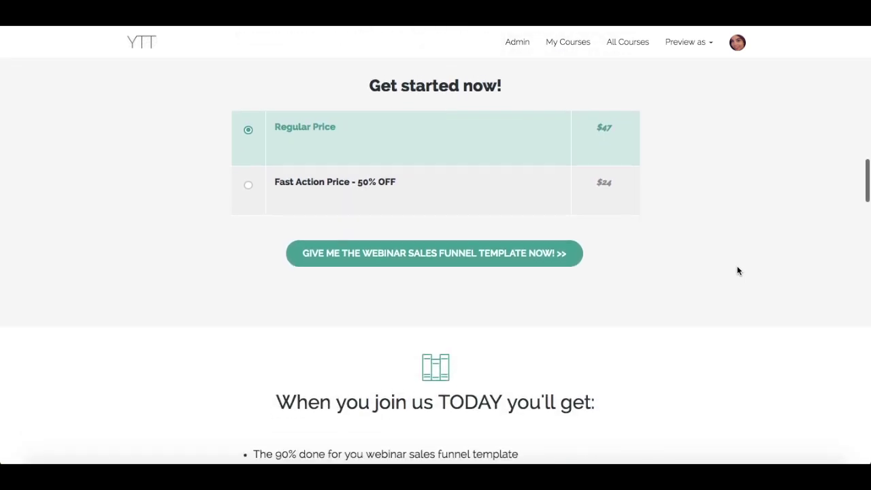
pyautogui.scroll(-4, 738, 270)
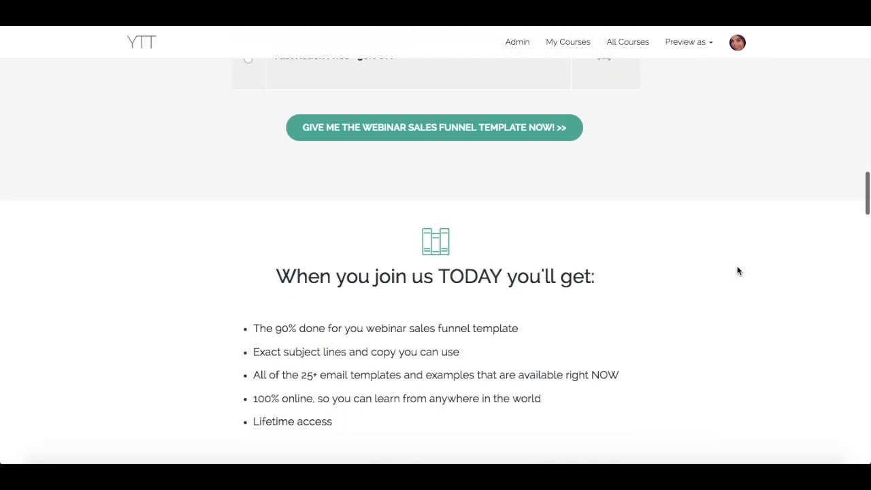
pyautogui.scroll(-4, 738, 271)
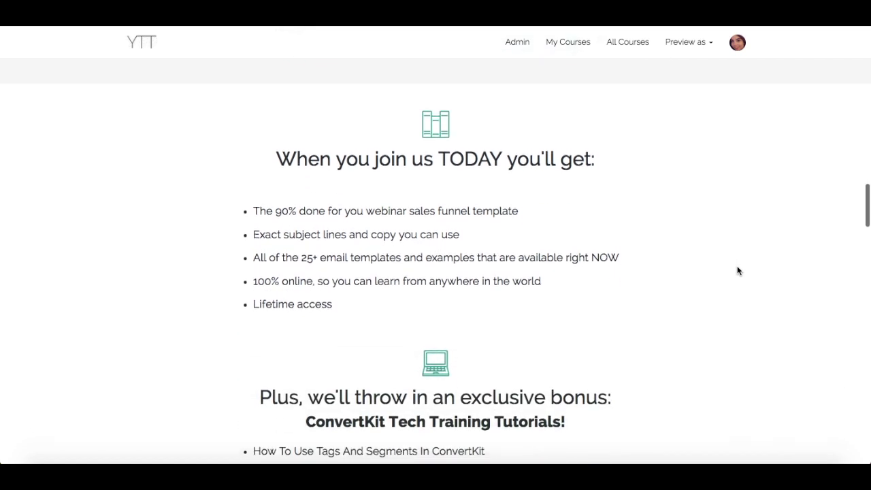
pyautogui.scroll(-2, 738, 270)
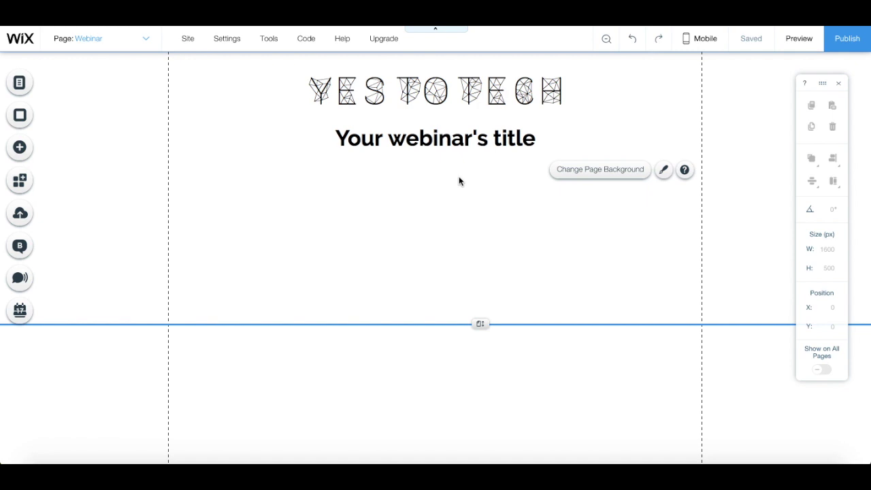
# Add a plain white classic strip and move it below the webinar title
pyautogui.click(19, 150)
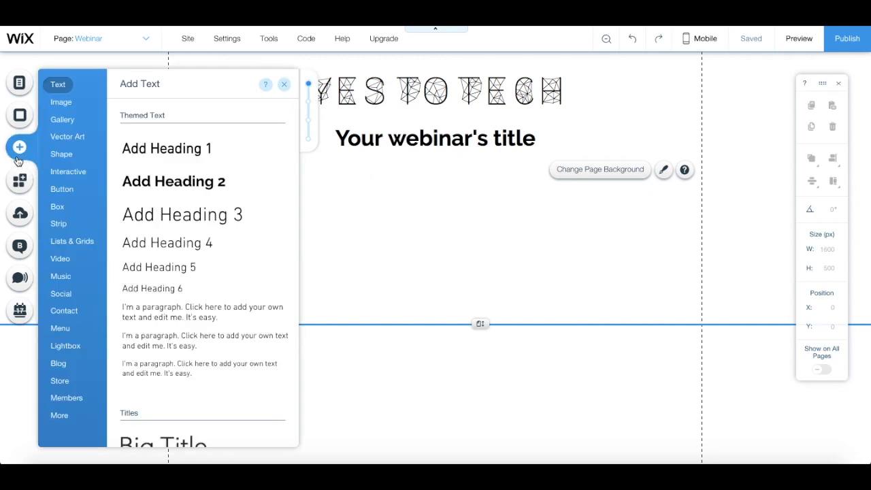
pyautogui.click(64, 226)
pyautogui.scroll(-3, 163, 236)
pyautogui.scroll(-15, 163, 236)
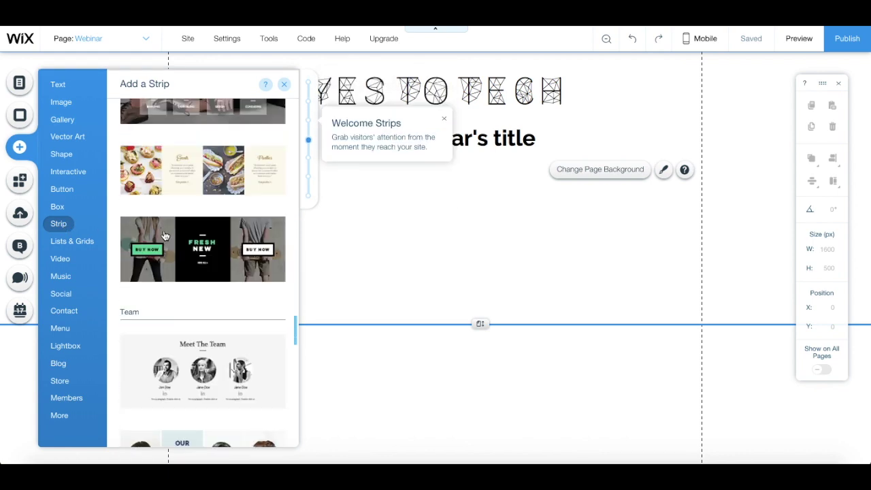
pyautogui.scroll(-8, 165, 235)
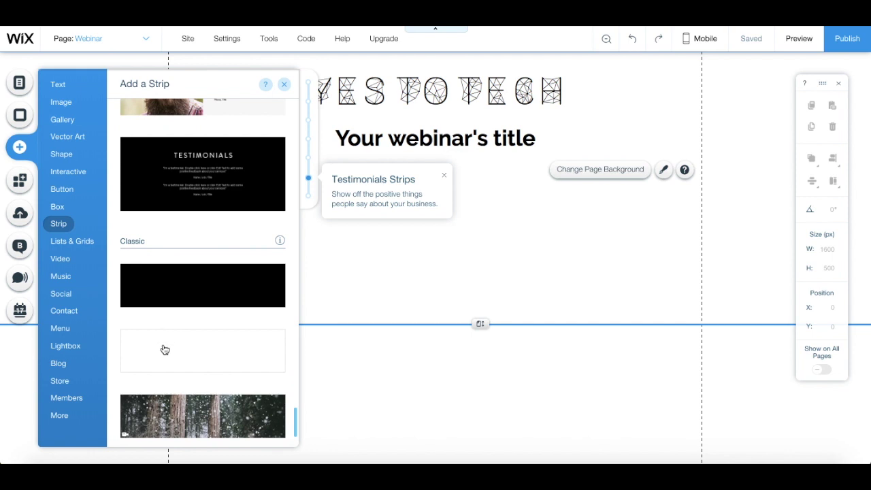
pyautogui.click(164, 349)
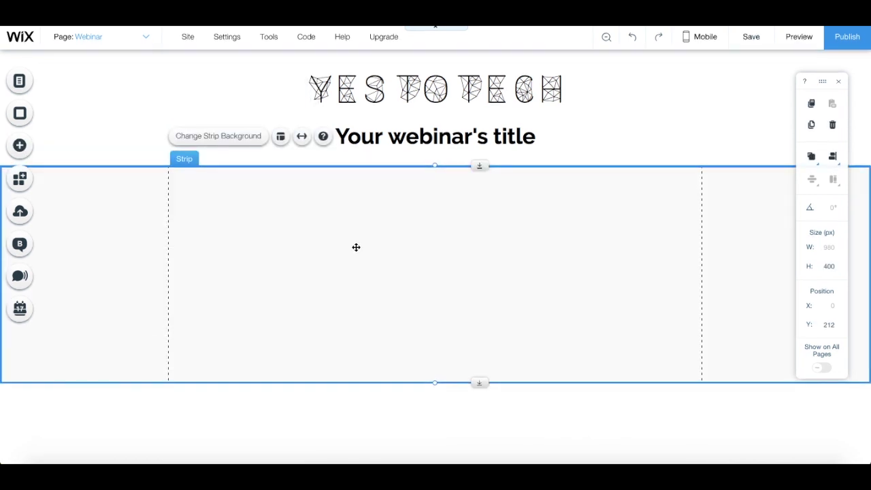
pyautogui.moveTo(346, 254); pyautogui.dragTo(344, 453)
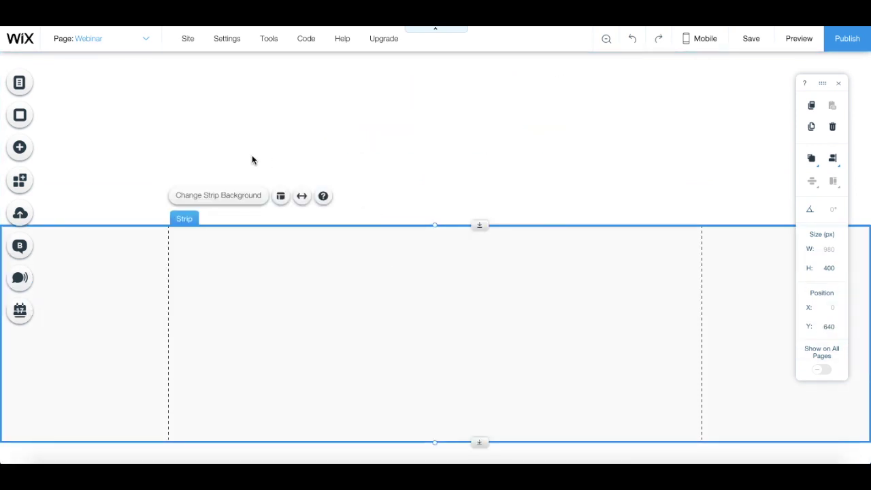
# Give the strip a custom #555555 dark grey colour background
pyautogui.click(231, 208)
pyautogui.click(702, 224)
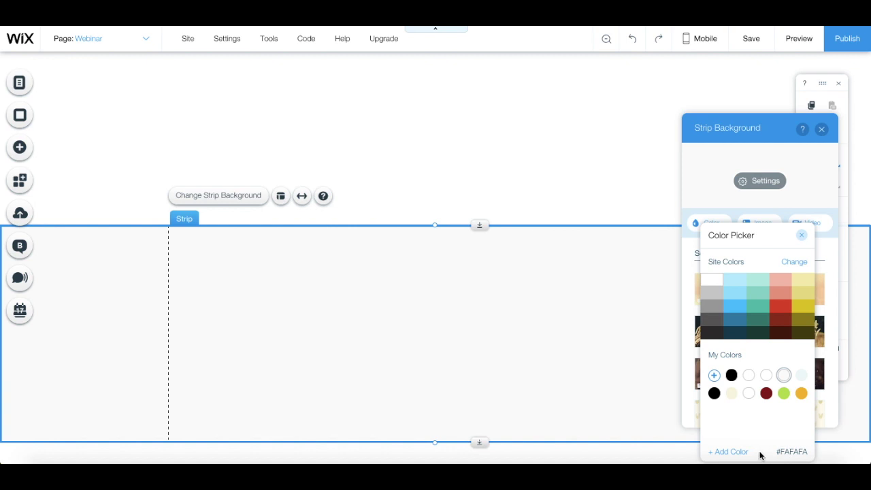
pyautogui.click(741, 458)
pyautogui.write('555555')
pyautogui.press('Return')
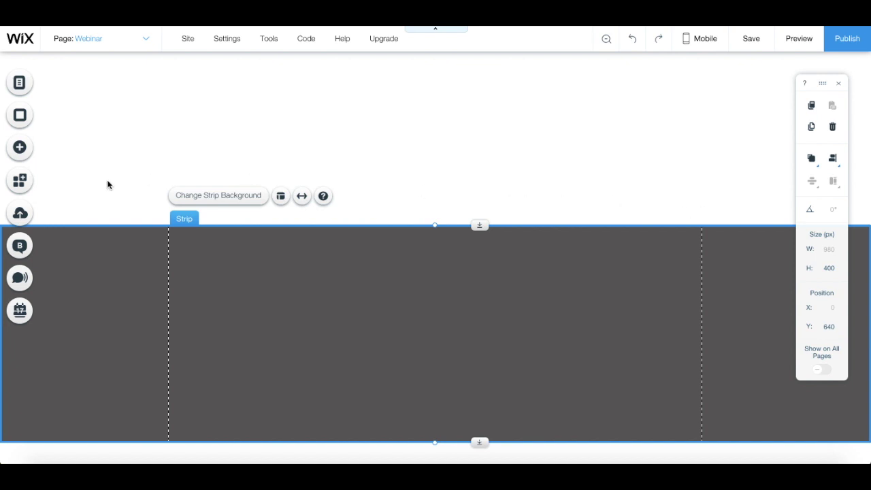
pyautogui.click(20, 149)
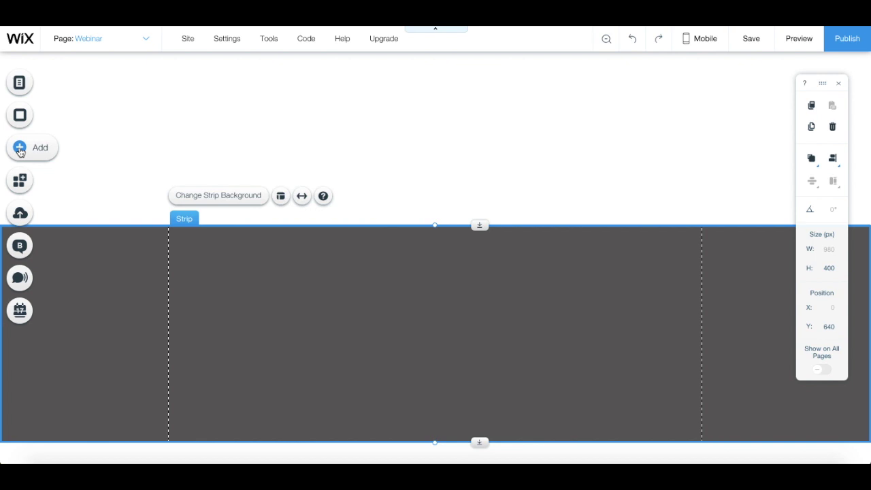
# Place a Heading 3 reading 'Question related to your offer' on the strip, widened to one line
pyautogui.click(59, 87)
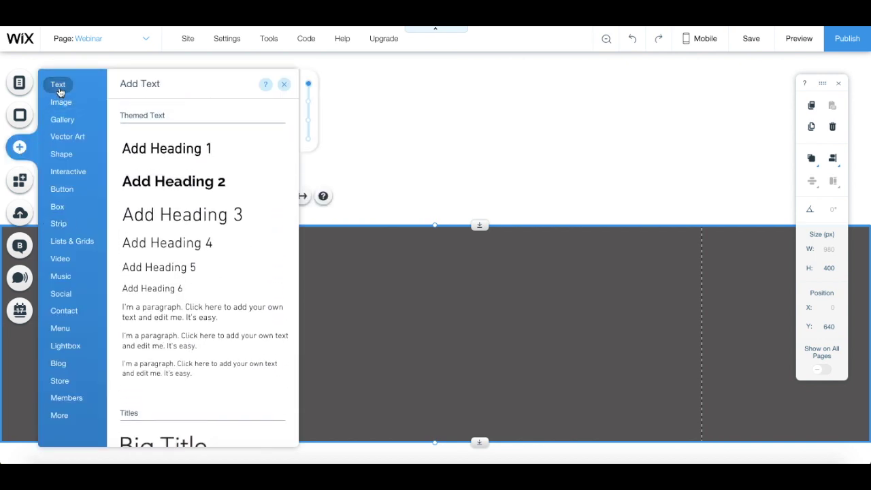
pyautogui.click(161, 229)
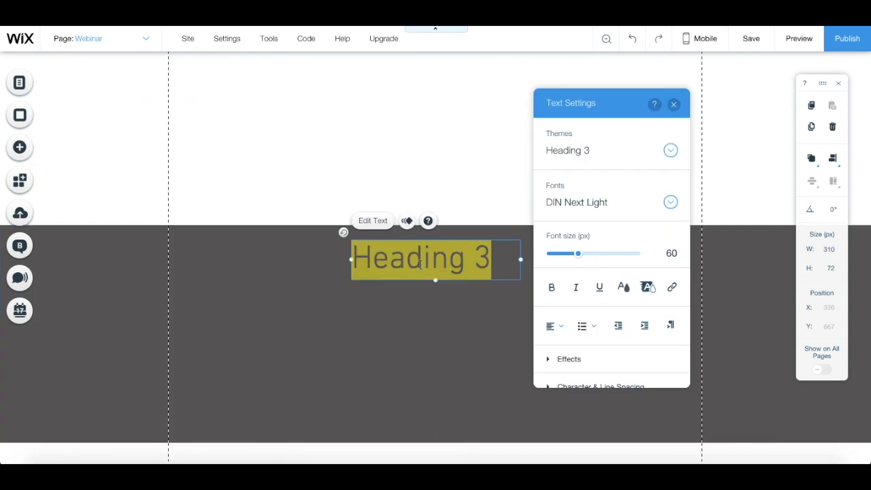
pyautogui.write('Question related to your offer')
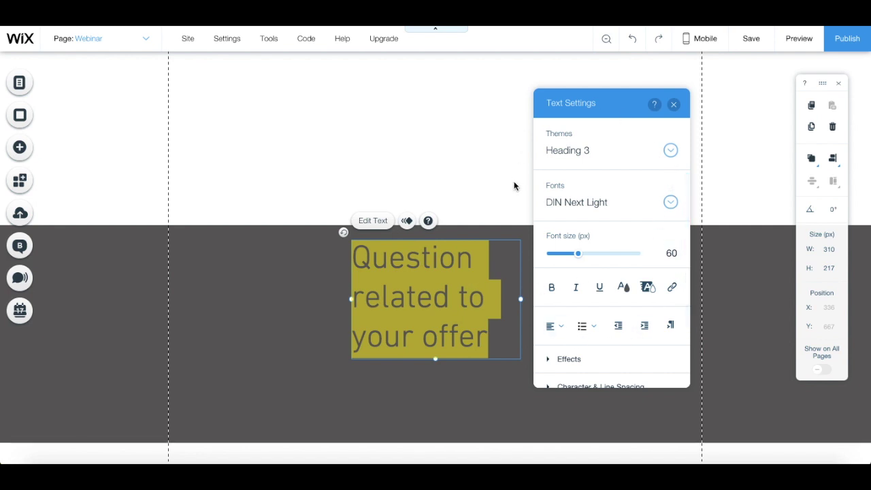
pyautogui.click(574, 202)
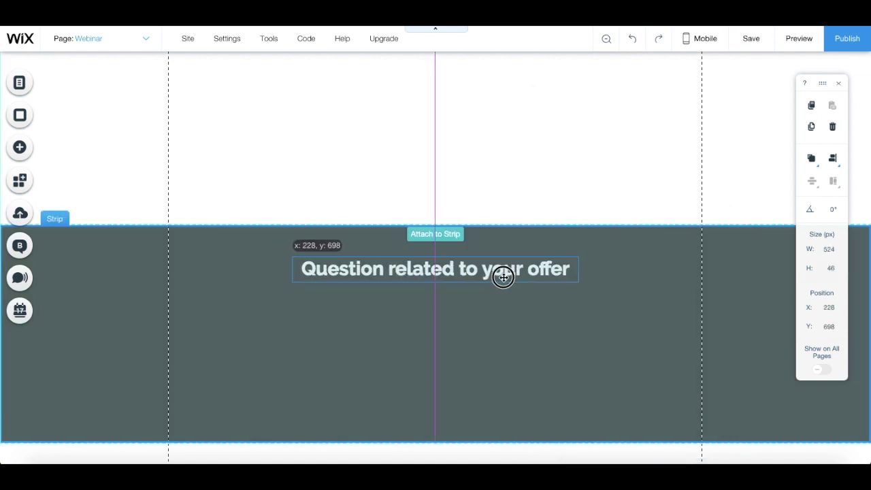
pyautogui.moveTo(501, 278); pyautogui.dragTo(504, 277)
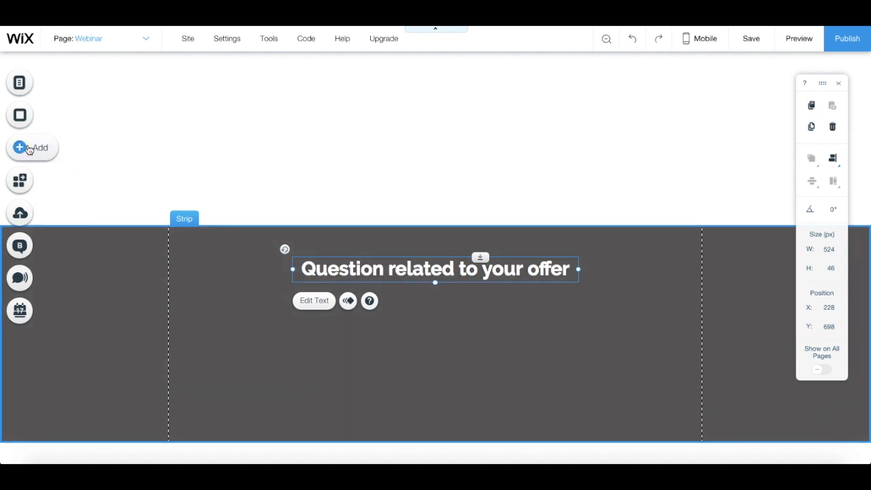
pyautogui.click(29, 149)
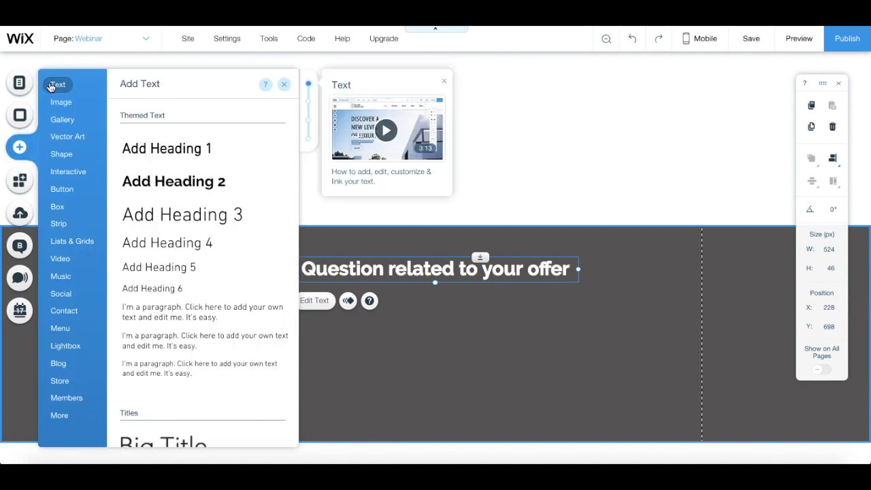
# Add a smaller white Heading 3: 'Answering the question, get this offer as the solution!'
pyautogui.click(140, 216)
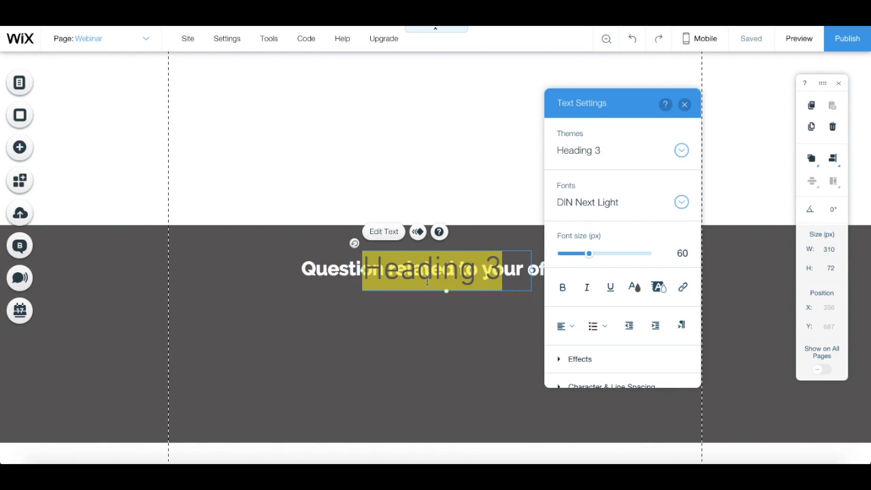
pyautogui.press('BackSpace')
pyautogui.write('Answering the question, get this offer as the solution!')
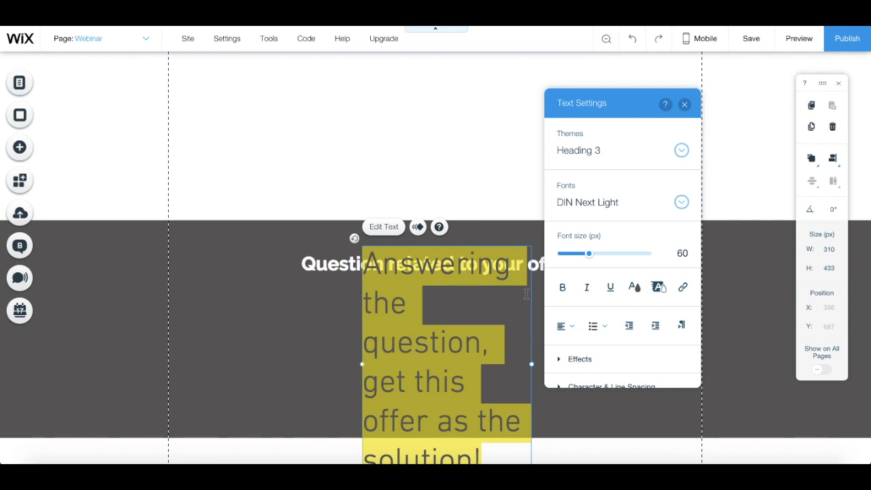
pyautogui.click(634, 287)
pyautogui.click(595, 285)
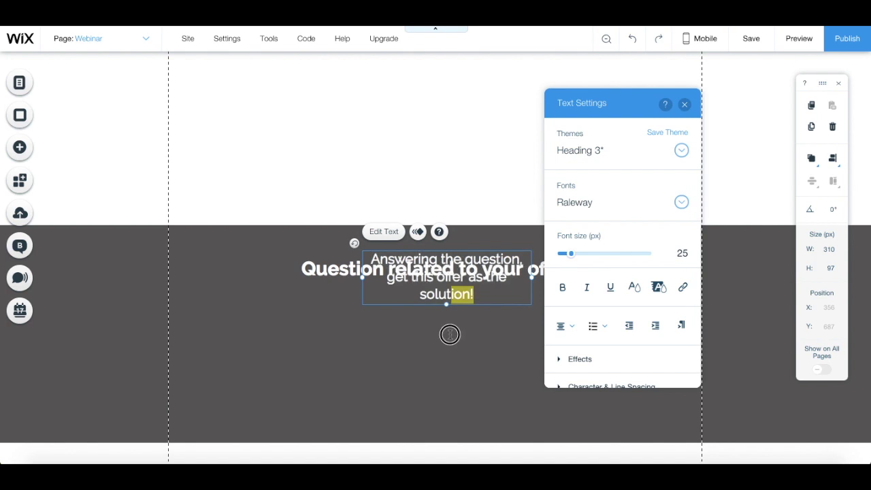
pyautogui.click(449, 334)
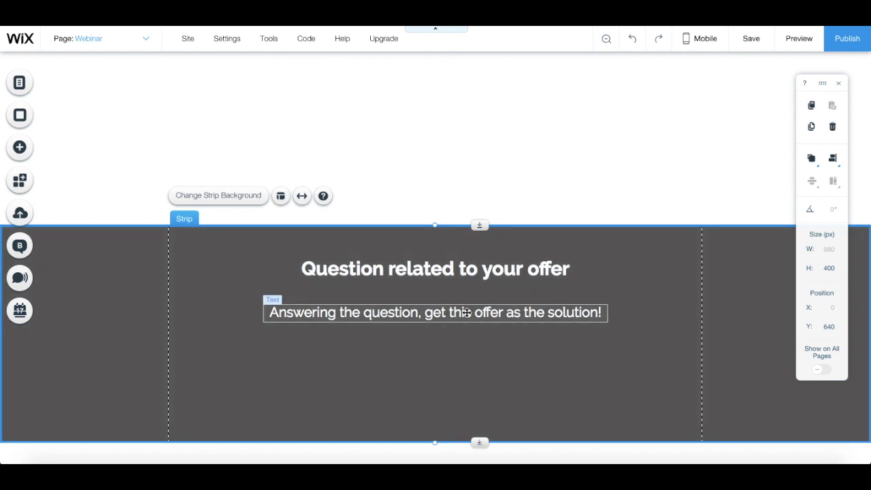
pyautogui.click(19, 151)
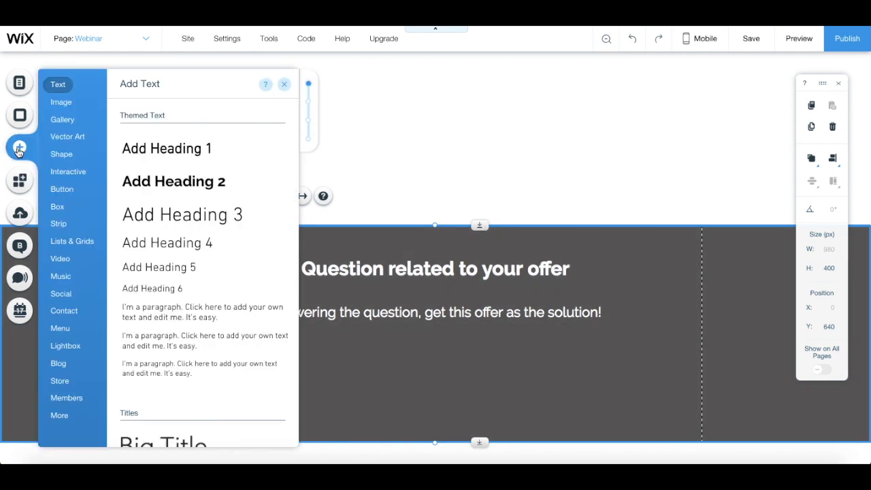
# Place a yellow button below the subtitle and label it 'ENROLL NOW!'
pyautogui.click(68, 171)
pyautogui.click(62, 189)
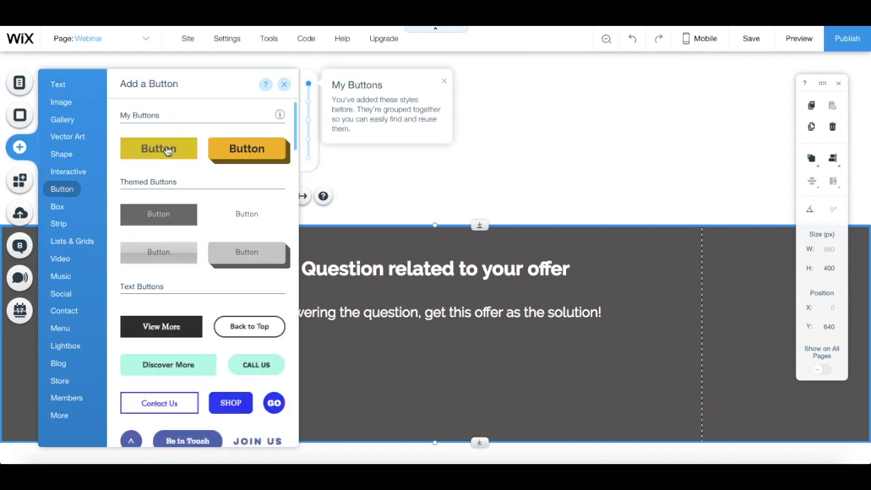
pyautogui.moveTo(163, 154); pyautogui.dragTo(434, 369)
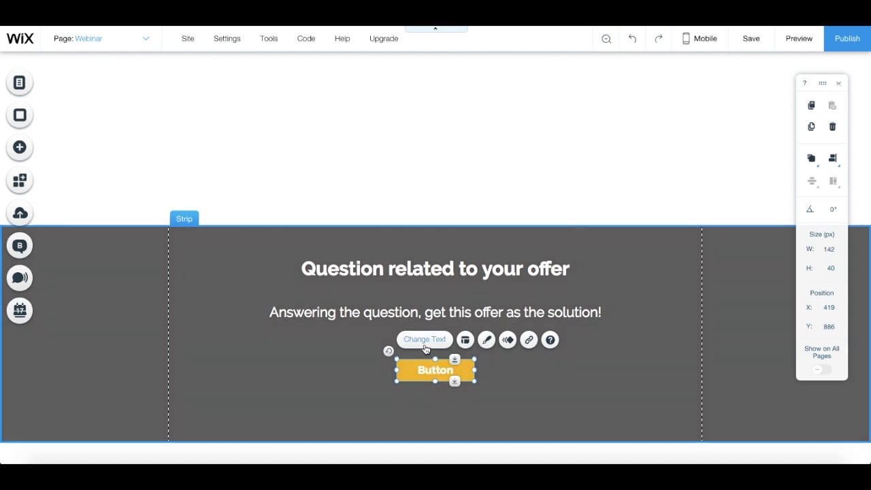
pyautogui.click(426, 340)
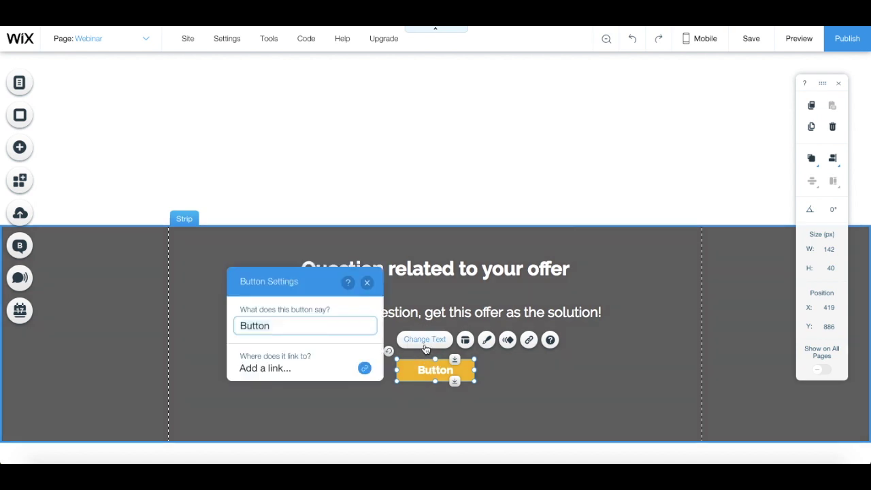
pyautogui.click(345, 324)
pyautogui.write('ENROLL NOW!')
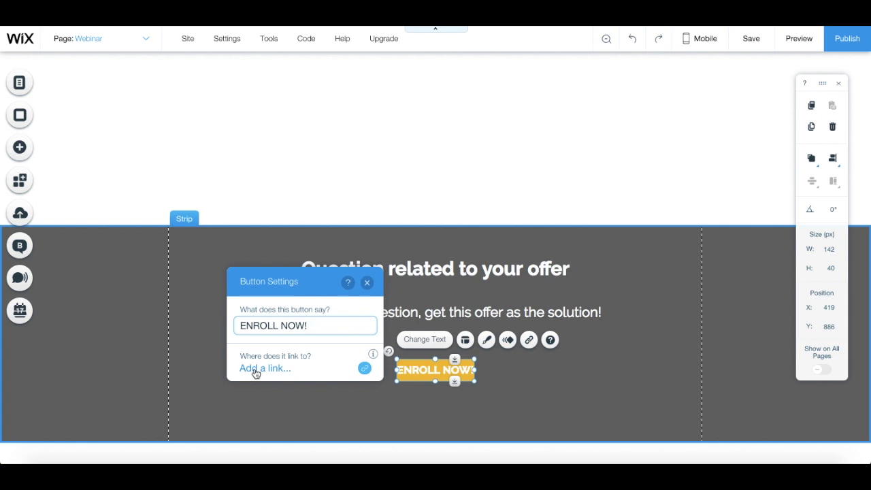
# Link the ENROLL NOW! button to the course page and customize its design
pyautogui.click(256, 371)
pyautogui.click(554, 332)
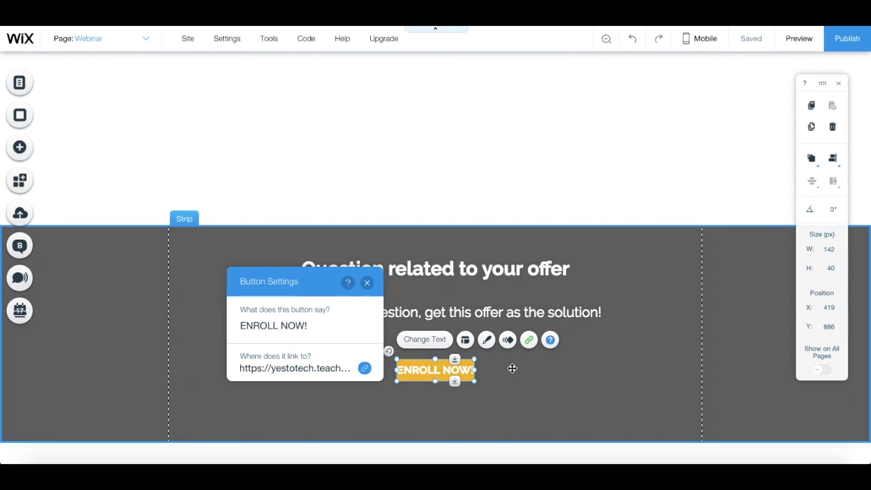
pyautogui.click(486, 340)
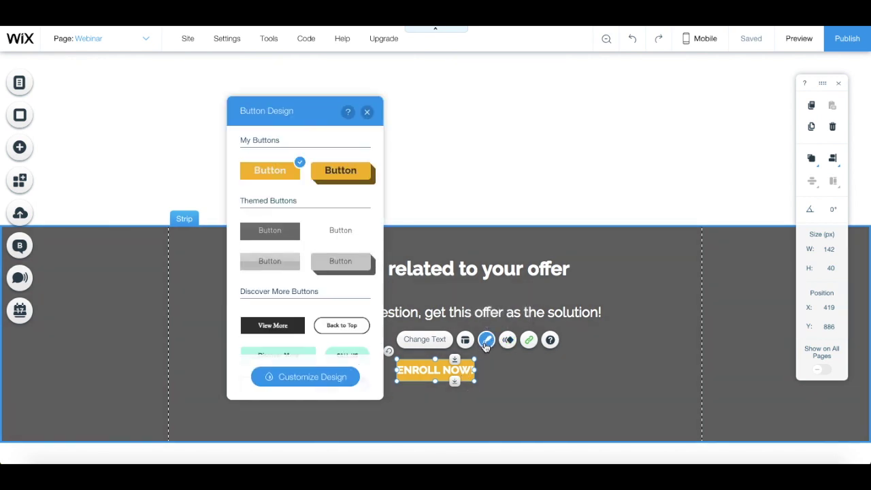
pyautogui.click(329, 376)
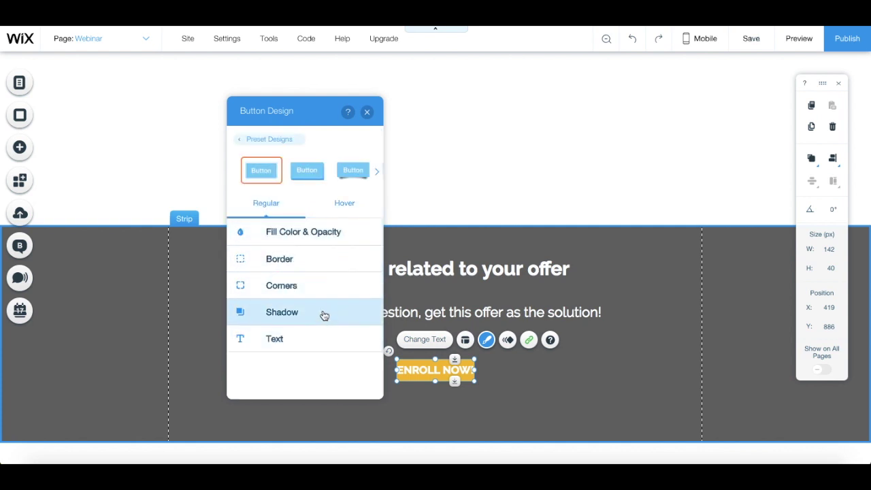
pyautogui.click(596, 368)
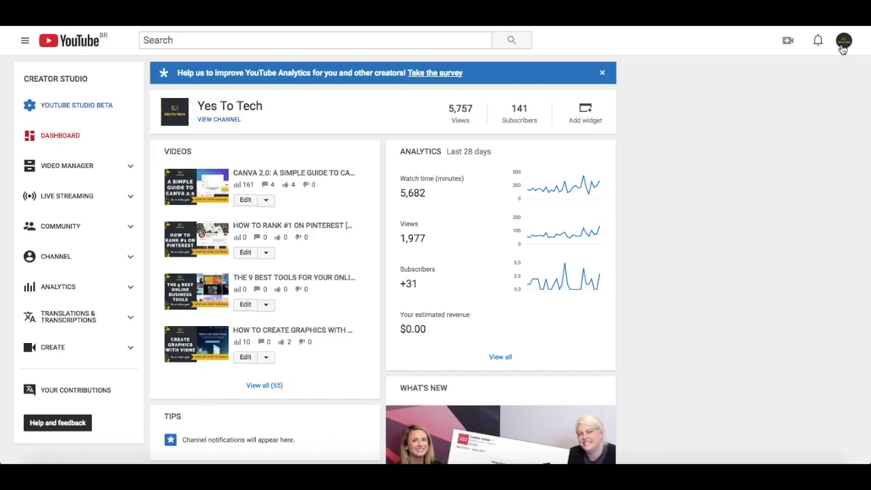
# Go from the account menu to Creator Studio's Live Streaming > Events list
pyautogui.click(843, 42)
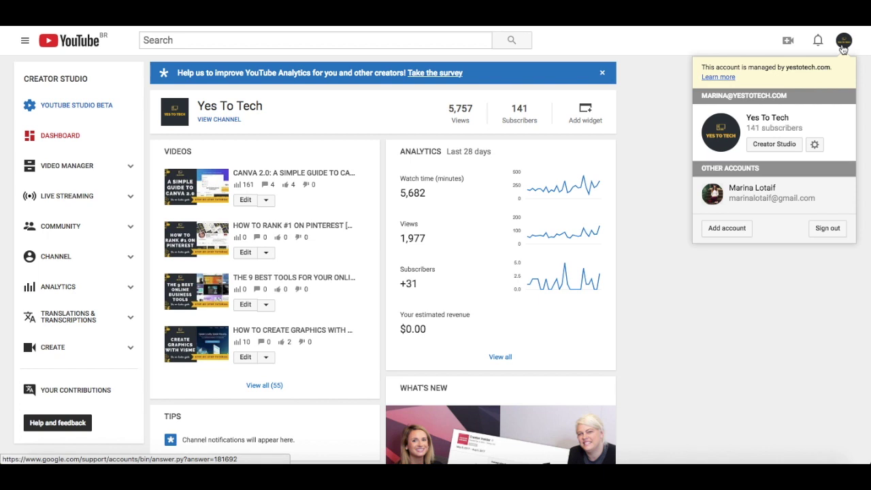
pyautogui.click(772, 147)
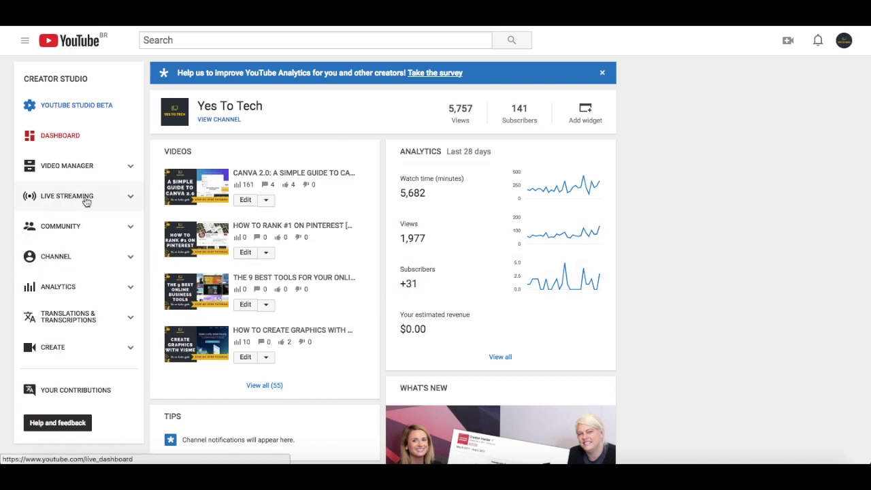
pyautogui.click(86, 200)
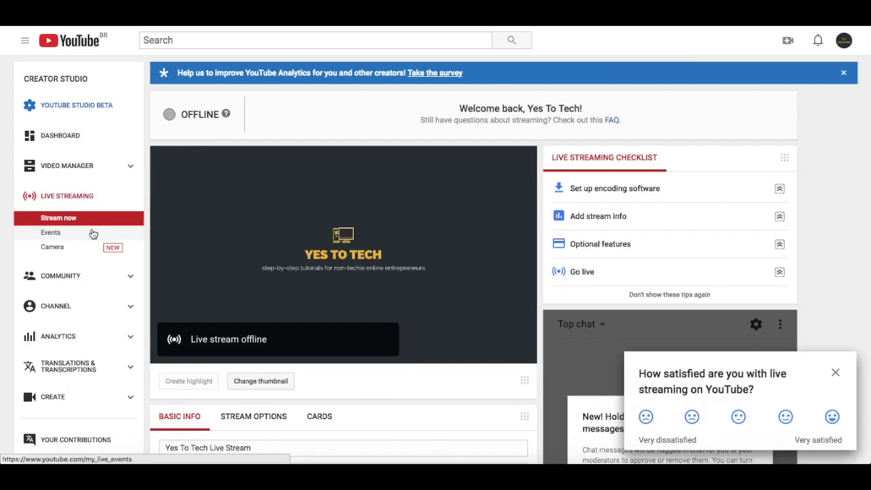
pyautogui.click(93, 233)
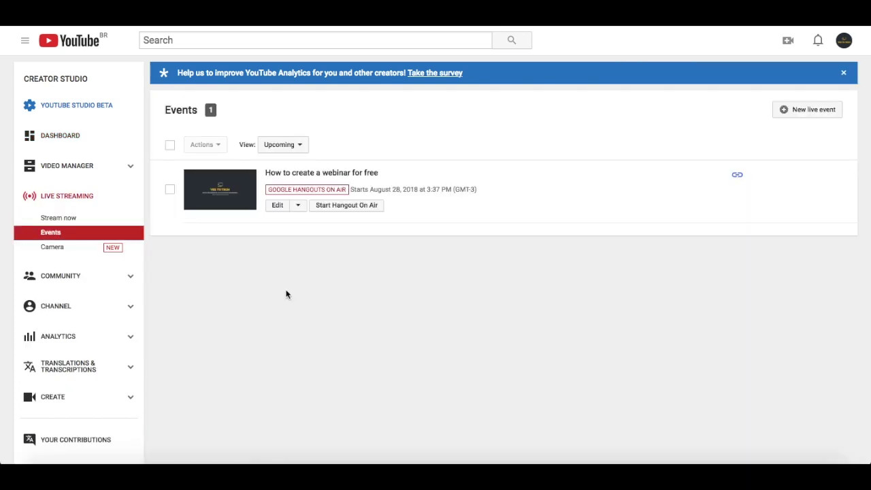
pyautogui.click(814, 117)
# Schedule the unlisted live event 'Your webinar's title' for August 31, 2018 at 2:00 PM
pyautogui.write("Your webinar's title")
pyautogui.click(219, 252)
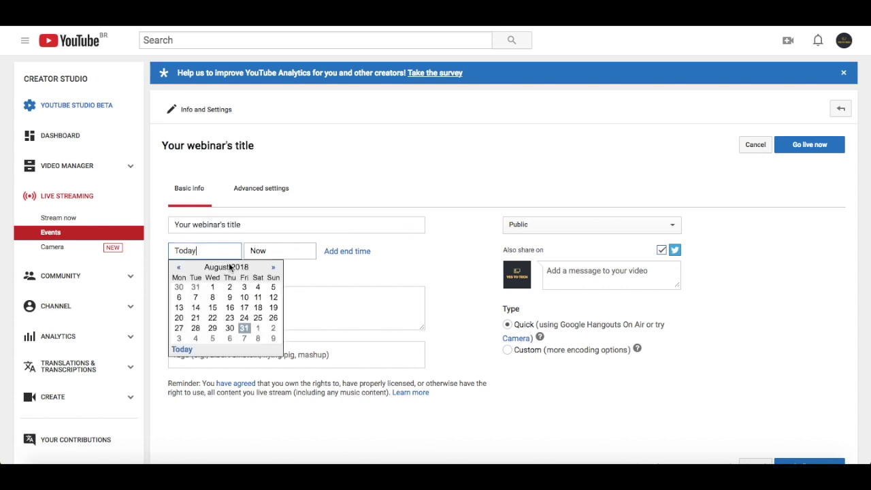
pyautogui.click(287, 250)
pyautogui.scroll(-5, 289, 340)
pyautogui.click(292, 334)
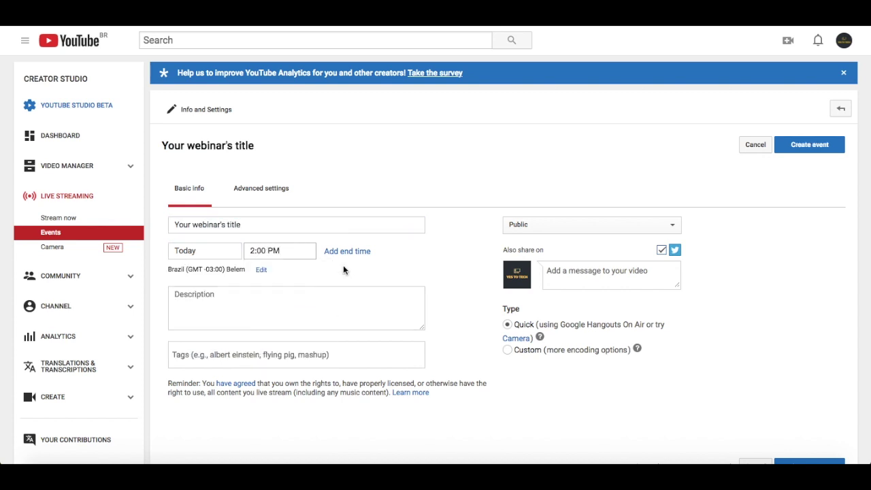
pyautogui.click(646, 227)
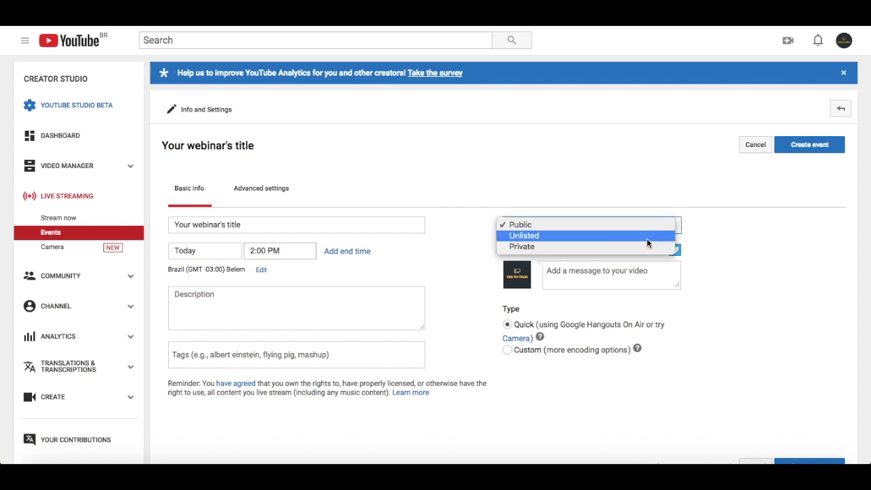
pyautogui.click(647, 239)
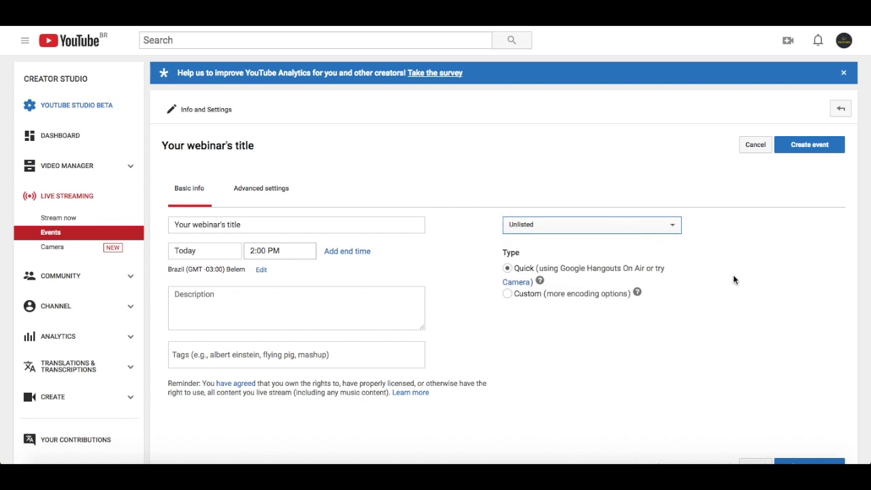
pyautogui.click(814, 147)
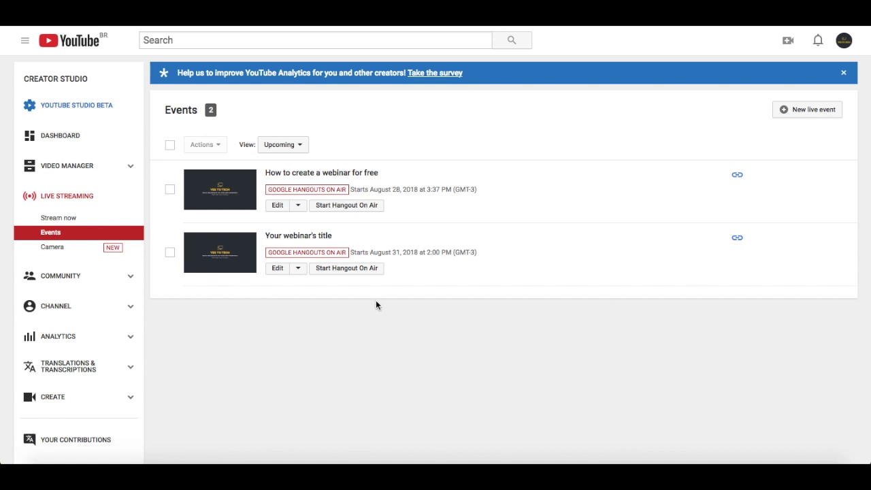
# Launch the Hangout On Air for 'Your webinar's title' and select its YouTube page link
pyautogui.click(373, 270)
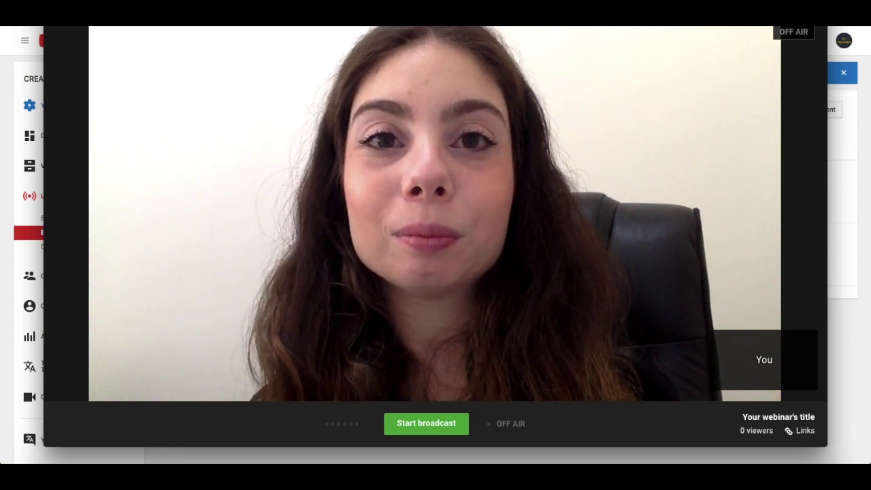
pyautogui.moveTo(490, 350)
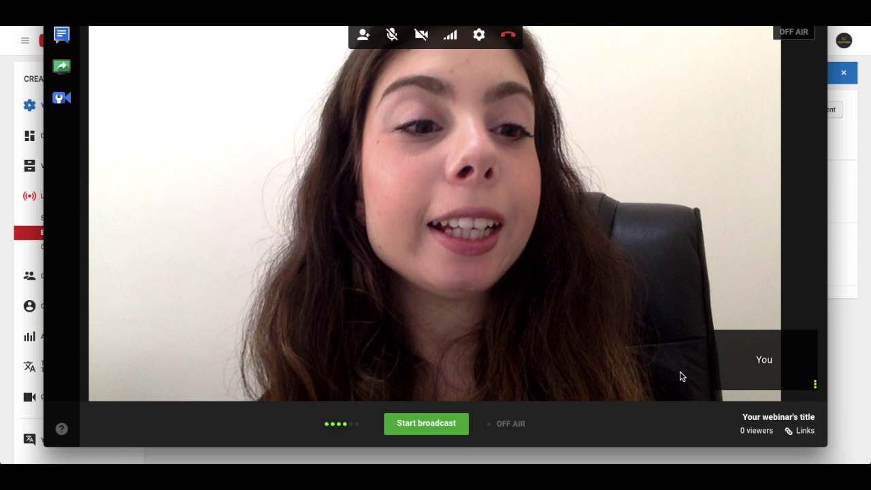
pyautogui.click(801, 435)
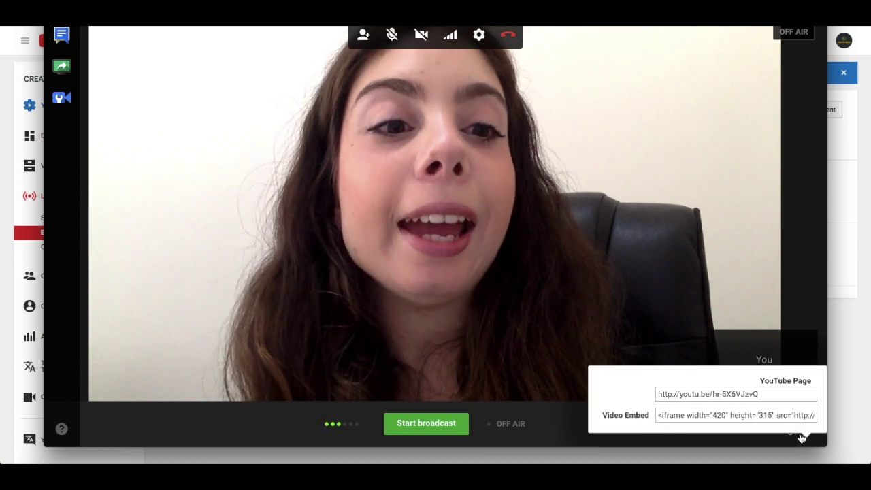
pyautogui.click(730, 395)
pyautogui.hotkey('ctrl', 'c')
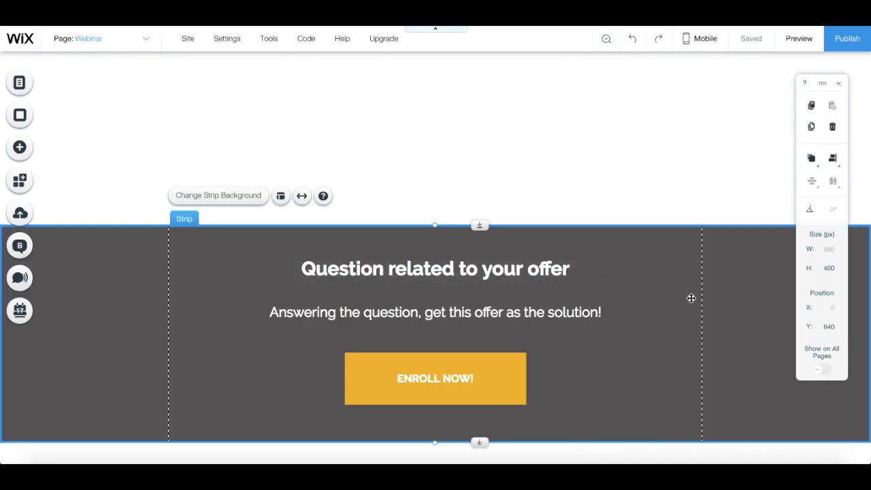
# Add a YouTube video player to the Webinar page
pyautogui.scroll(3, 691, 298)
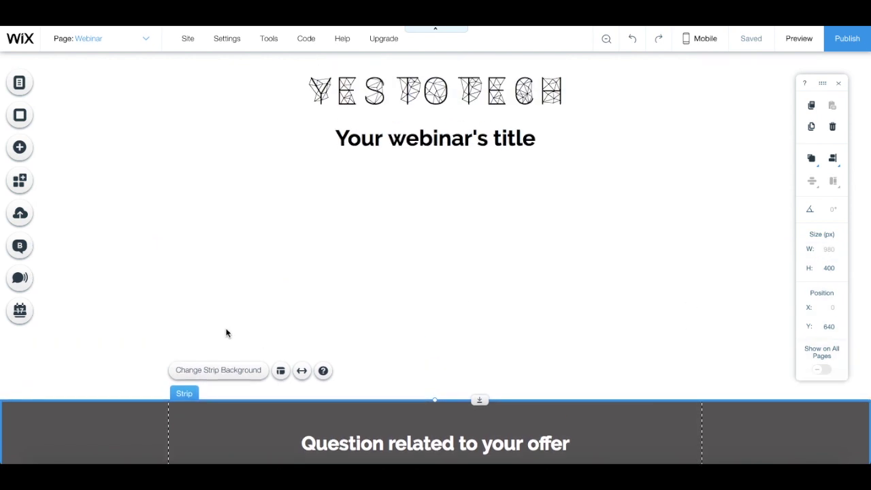
pyautogui.click(16, 151)
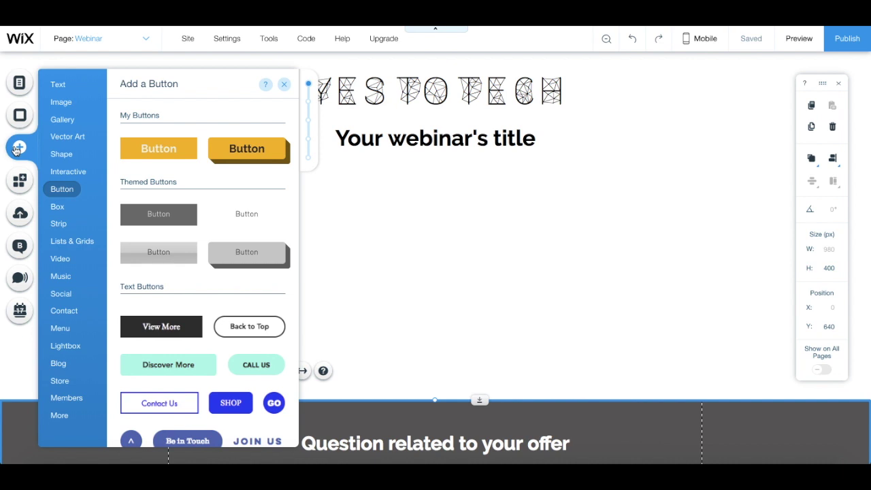
pyautogui.click(60, 259)
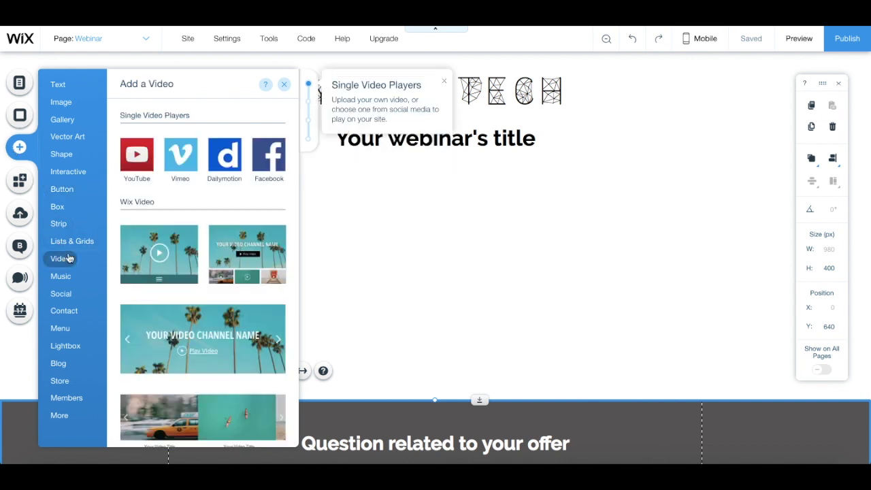
pyautogui.click(136, 156)
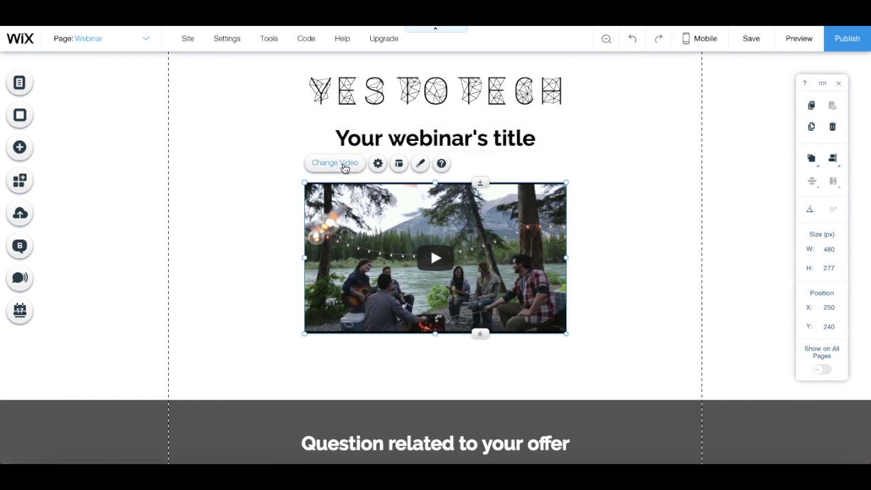
# Point the player at the webinar's YouTube link, enlarge it to 660×381, and move it left below the title
pyautogui.click(377, 163)
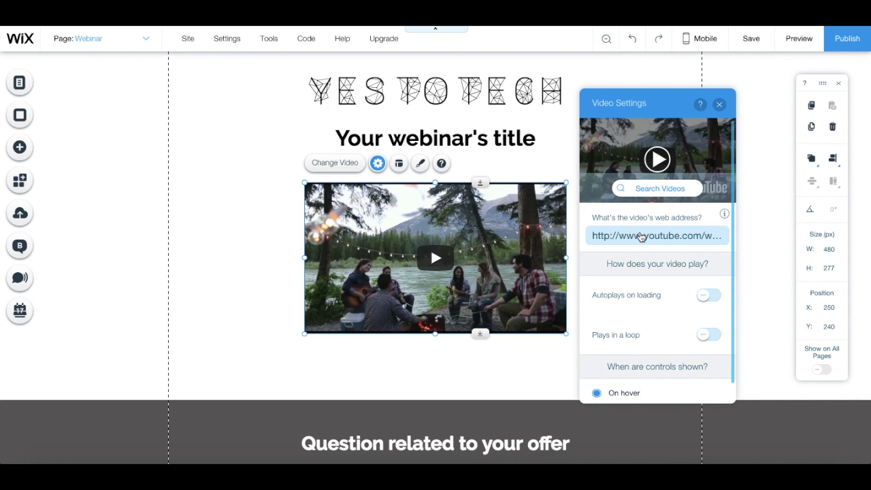
pyautogui.click(632, 237)
pyautogui.hotkey('ctrl', 'a')
pyautogui.hotkey('ctrl', 'v')
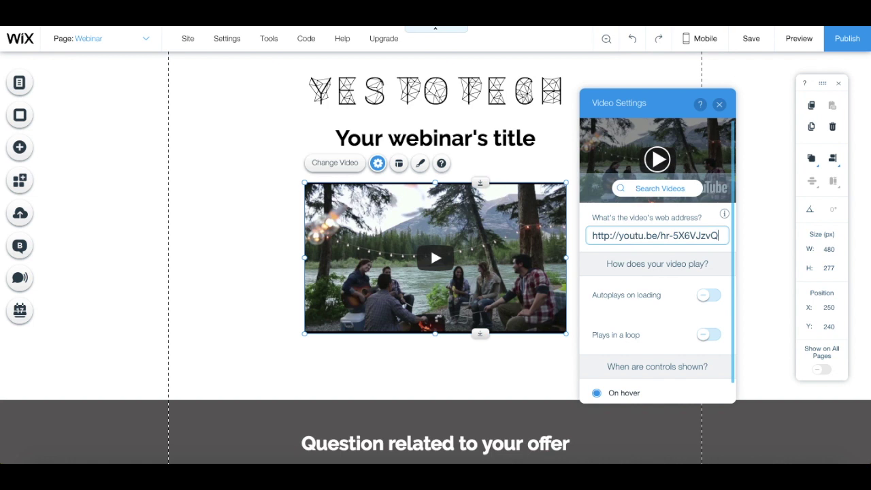
pyautogui.press('Return')
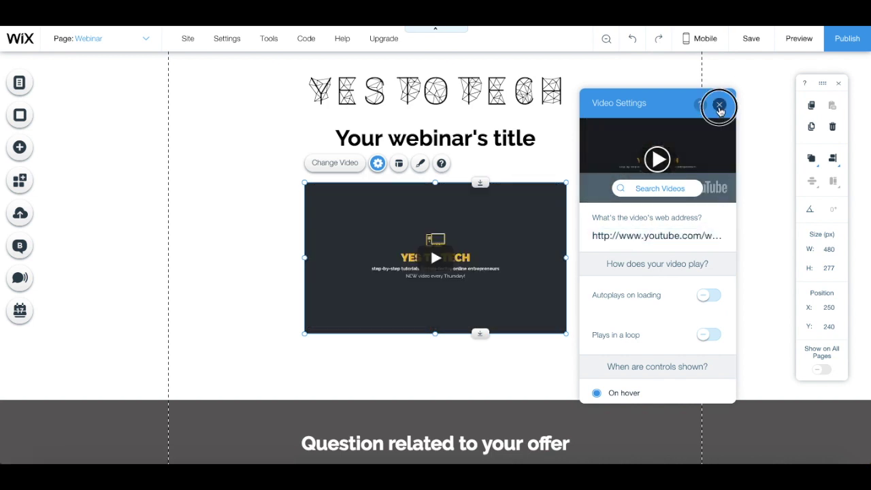
pyautogui.click(719, 106)
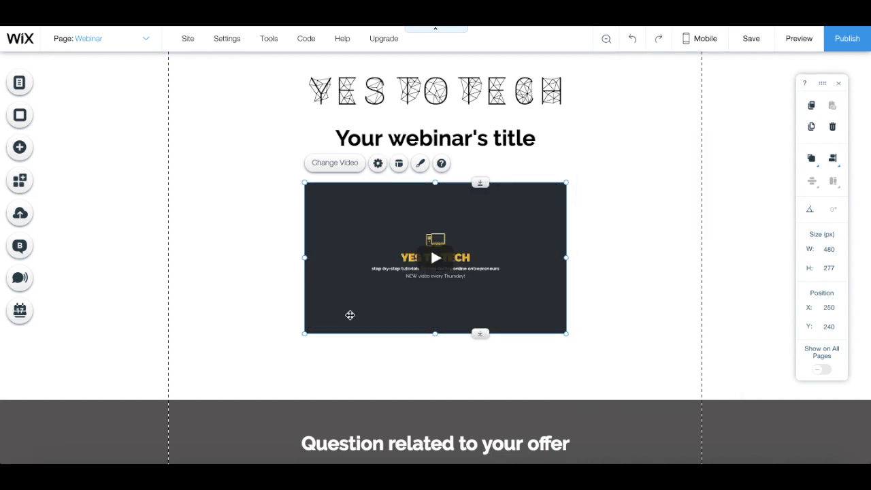
pyautogui.moveTo(304, 333); pyautogui.dragTo(205, 385)
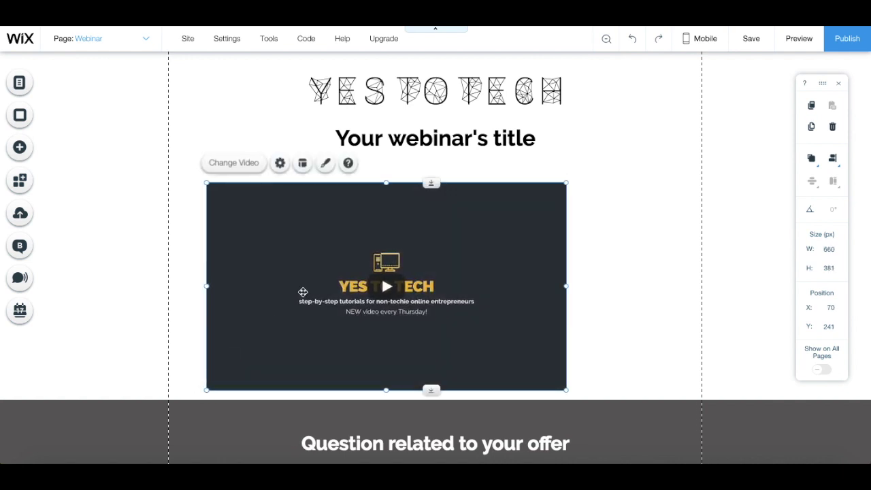
pyautogui.moveTo(513, 231); pyautogui.dragTo(474, 214)
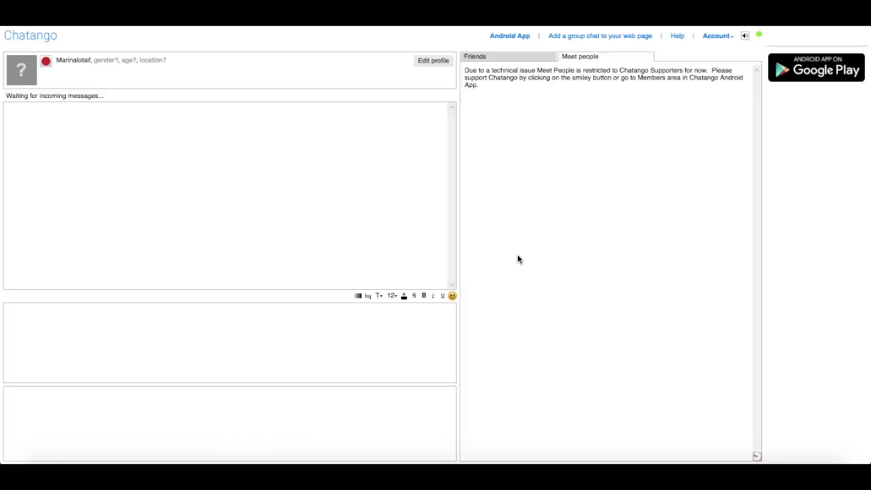
# Create a Box-style Chatango group chat named webinardemoytt and select its embed code
pyautogui.click(602, 37)
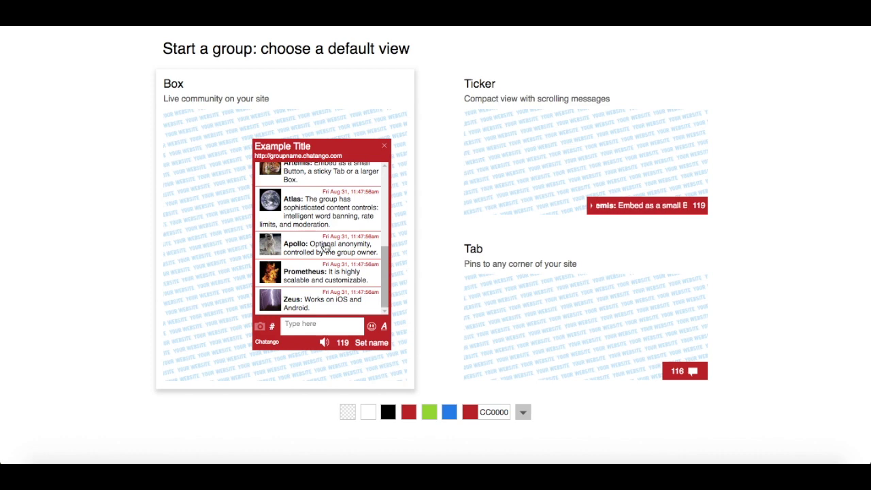
pyautogui.click(325, 247)
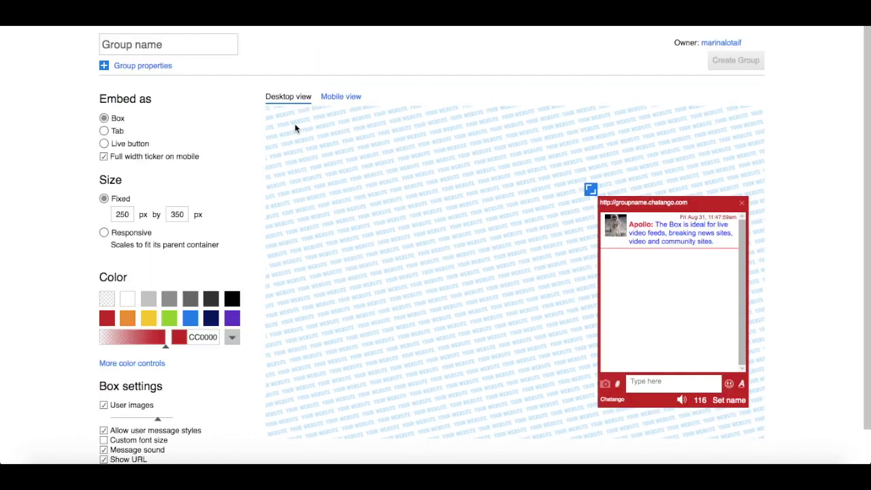
pyautogui.click(209, 44)
pyautogui.write('webinardemo')
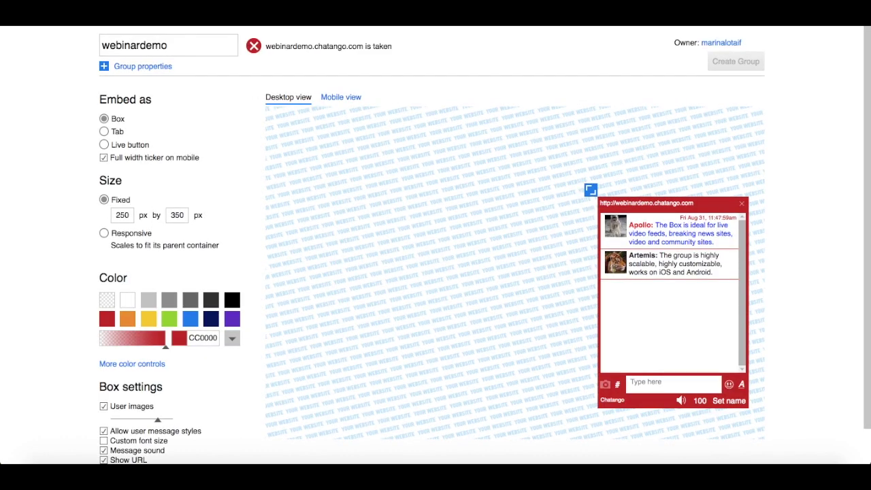
pyautogui.scroll(-1, 161, 199)
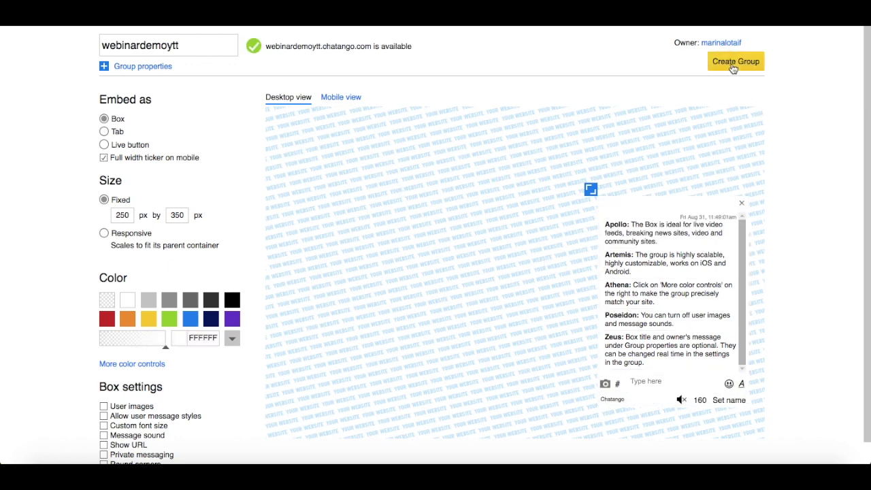
pyautogui.click(735, 62)
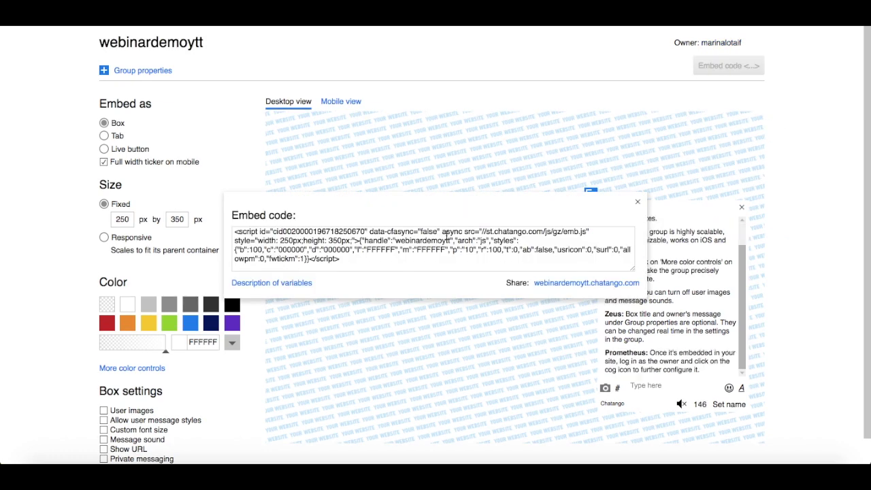
pyautogui.click(445, 234)
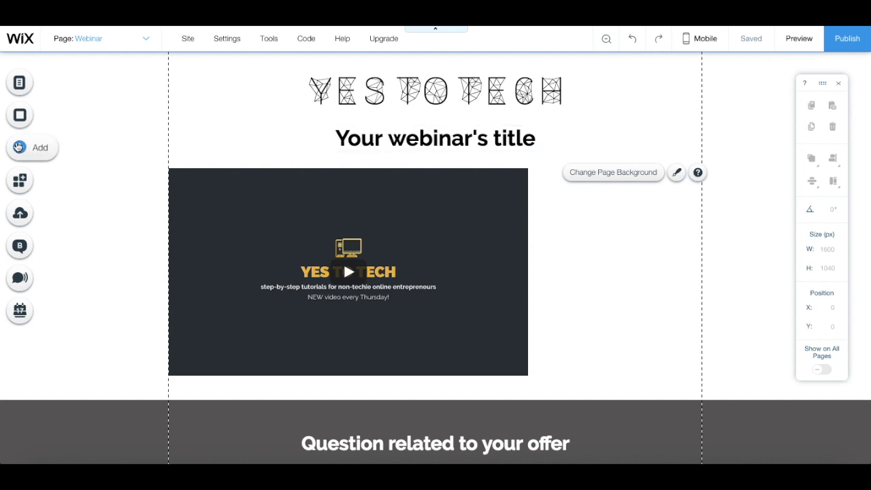
# Add an HTML iframe containing the pasted Chatango embed code
pyautogui.click(19, 147)
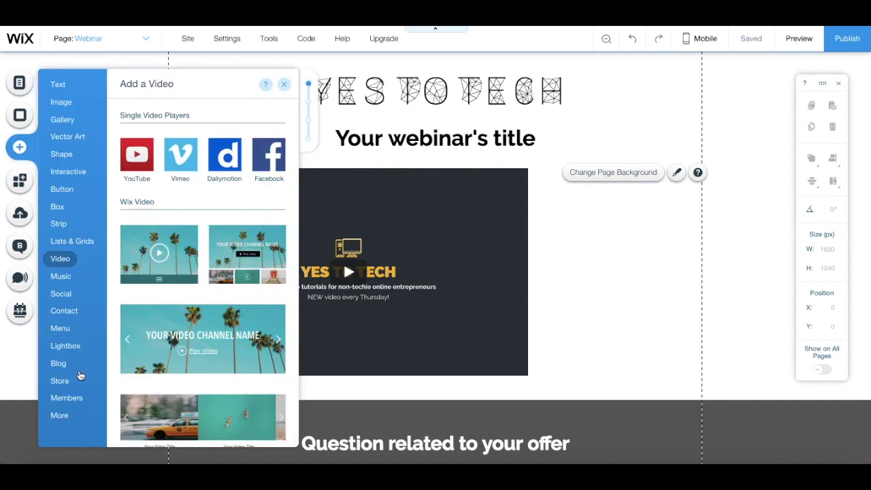
pyautogui.click(59, 417)
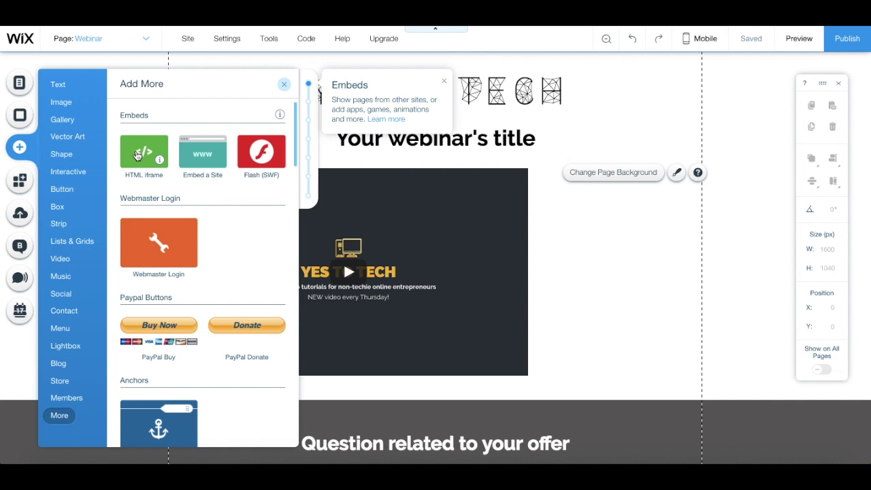
pyautogui.click(136, 155)
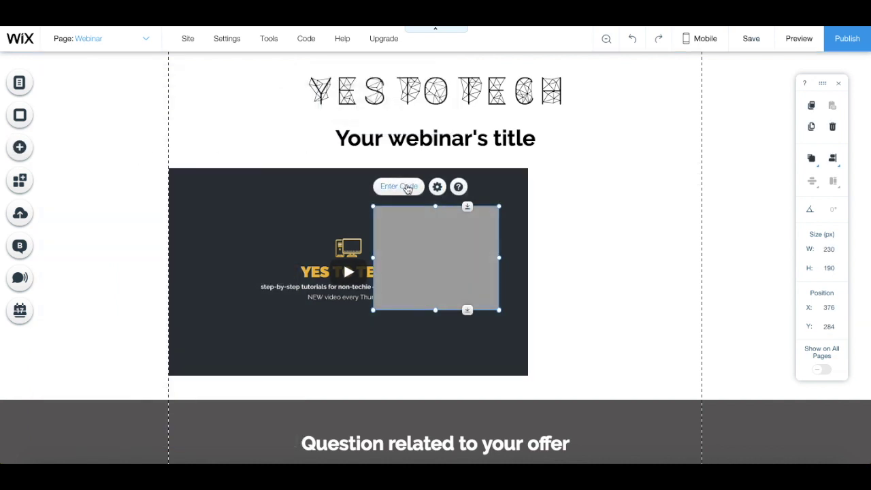
pyautogui.click(407, 191)
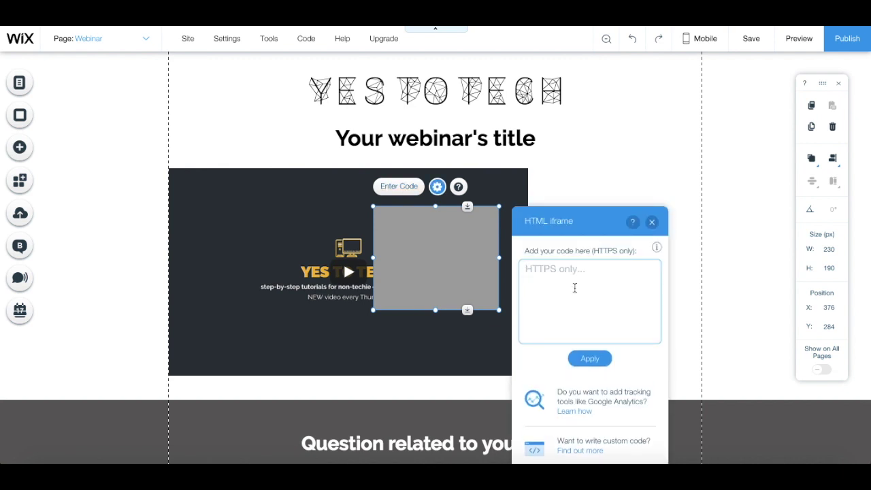
pyautogui.hotkey('ctrl', 'v')
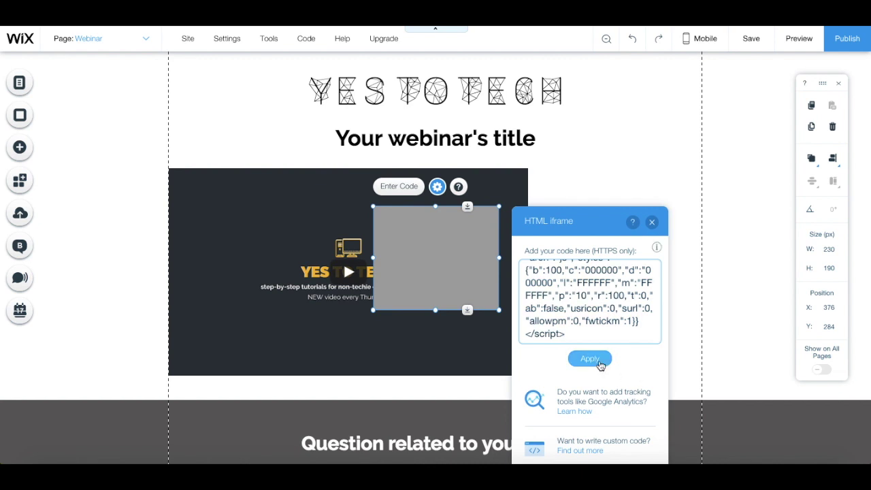
pyautogui.click(600, 365)
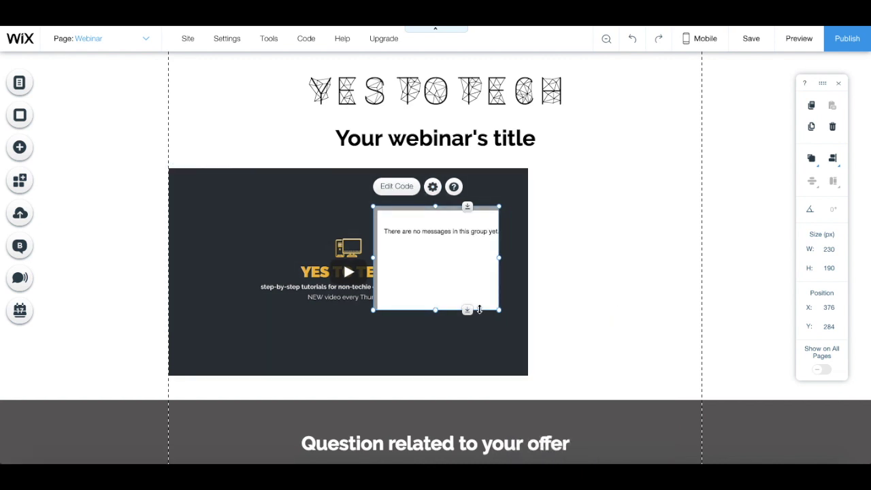
# Enlarge the chat box, place it right of the video, and save the page
pyautogui.moveTo(497, 307); pyautogui.dragTo(622, 368)
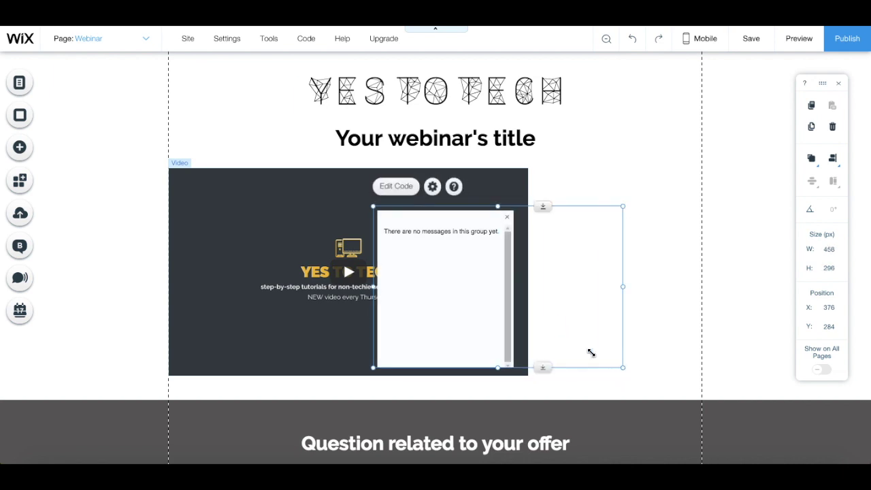
pyautogui.moveTo(453, 290); pyautogui.dragTo(630, 254)
pyautogui.click(671, 169)
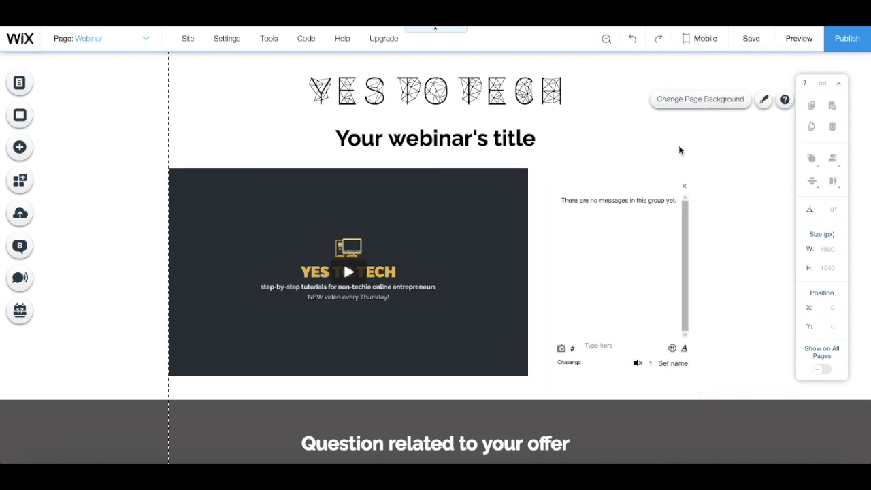
pyautogui.click(752, 39)
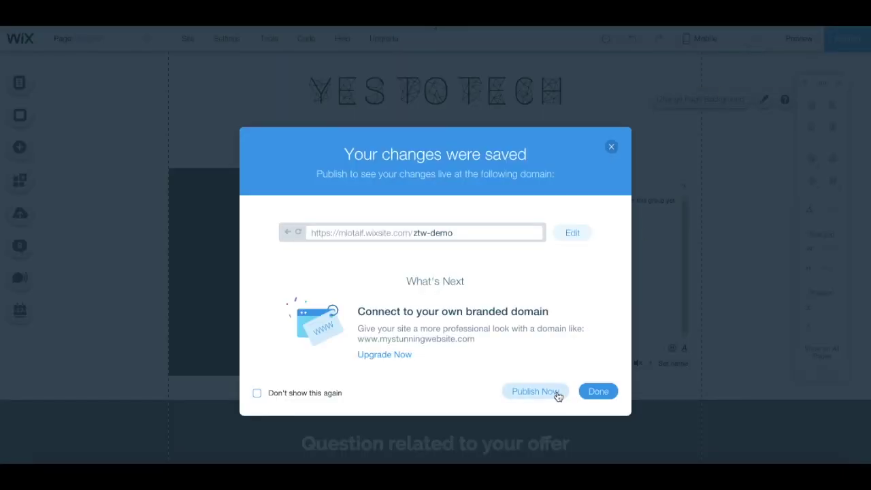
# Publish the saved webinar site live and dismiss the Congratulations dialog
pyautogui.click(556, 394)
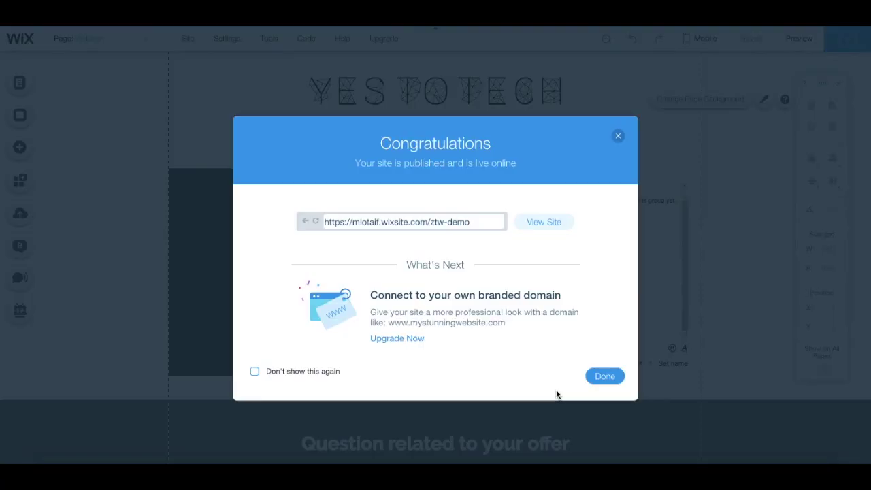
pyautogui.click(605, 376)
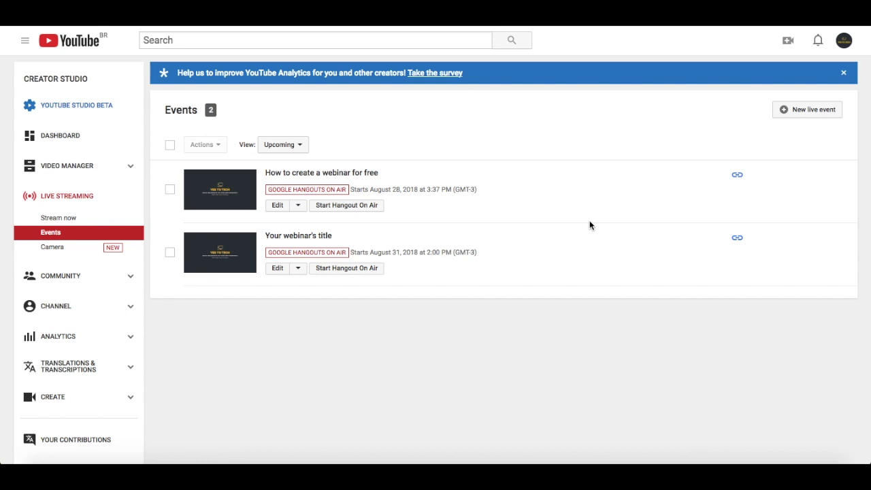
# Start the Hangout On Air broadcast for the scheduled webinar event
pyautogui.click(368, 271)
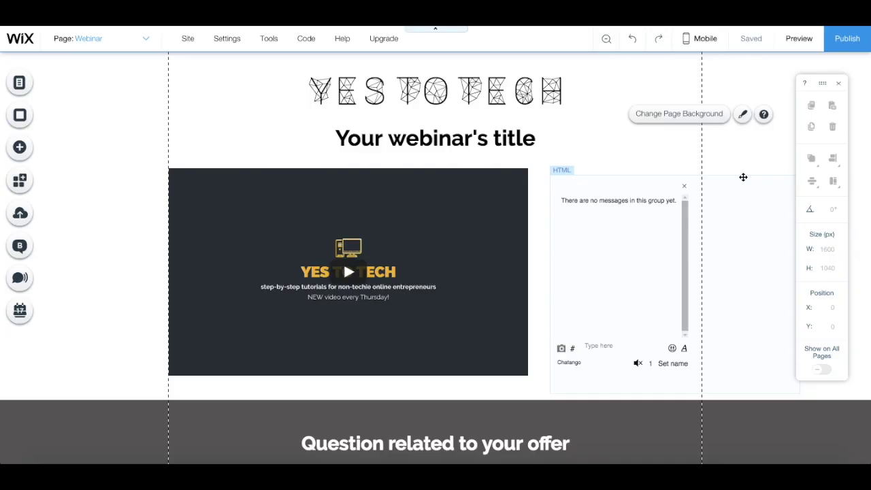
pyautogui.scroll(-5, 743, 177)
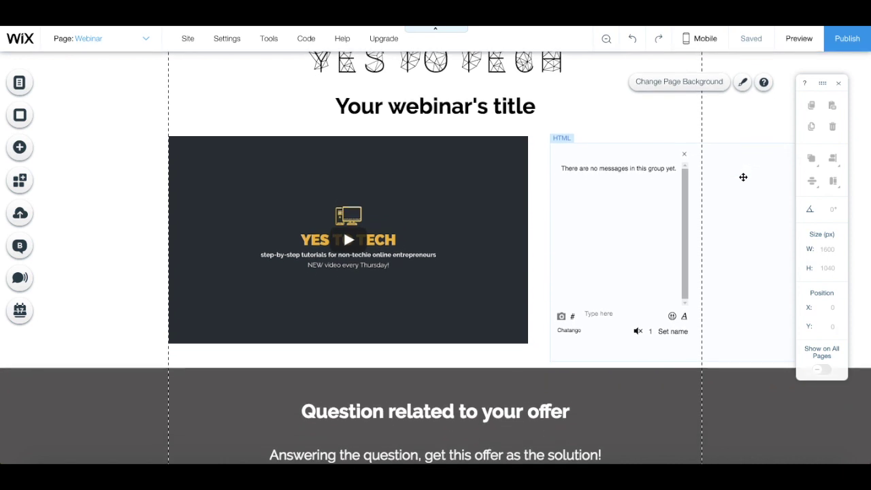
pyautogui.scroll(5, 743, 176)
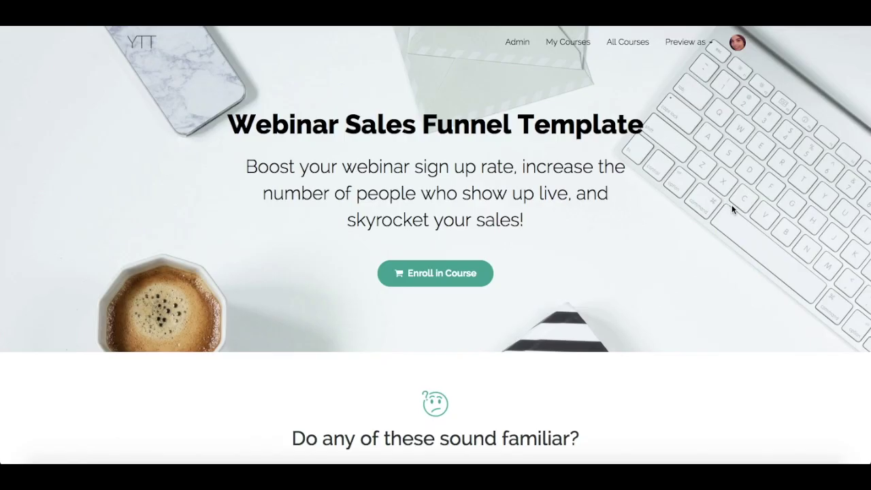
# Scroll through the Webinar Sales Funnel Template sales page to the instructor bio and pricing
pyautogui.scroll(-4, 733, 210)
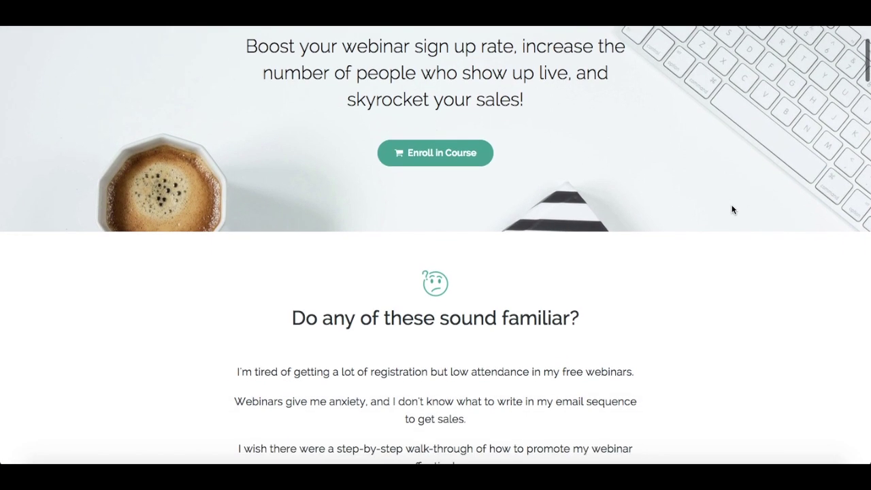
pyautogui.scroll(-2, 732, 210)
pyautogui.scroll(-2, 732, 210)
pyautogui.scroll(-3, 733, 209)
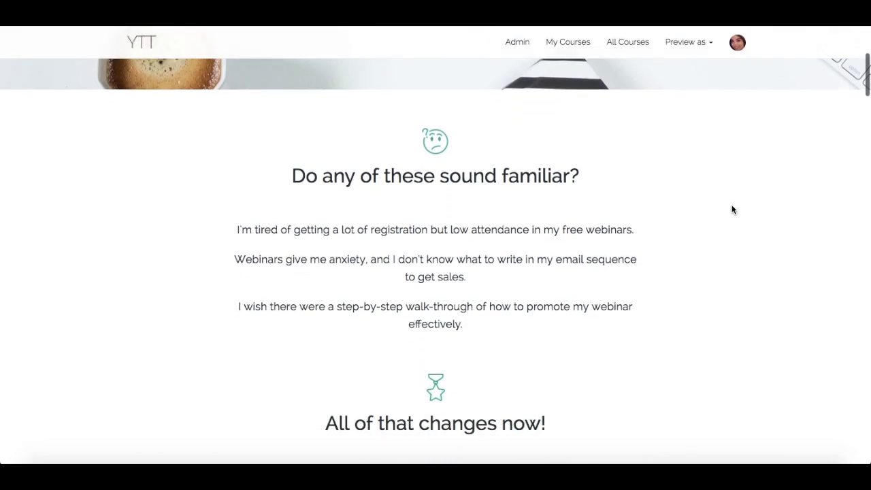
pyautogui.scroll(-3, 734, 207)
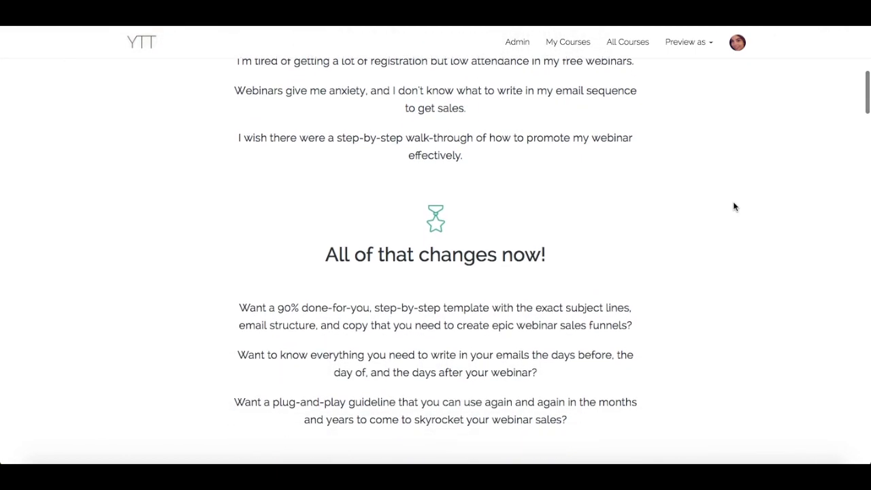
pyautogui.scroll(-2, 734, 207)
pyautogui.scroll(-4, 734, 207)
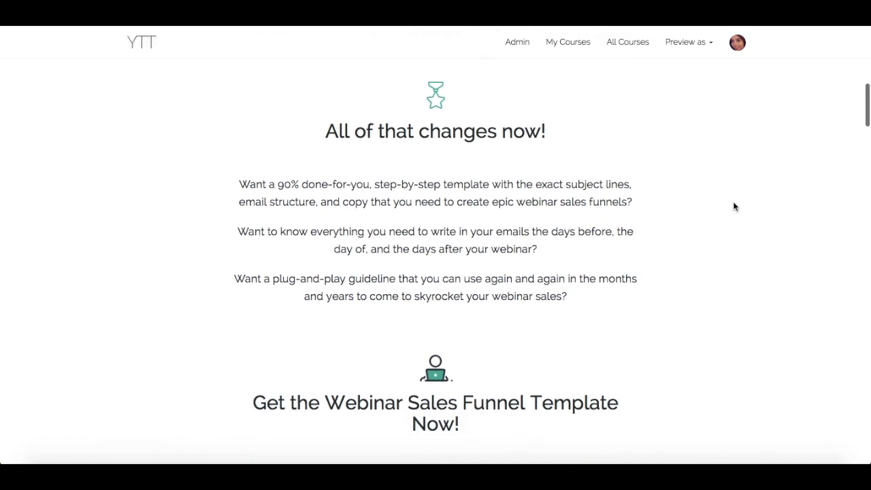
pyautogui.scroll(-4, 733, 207)
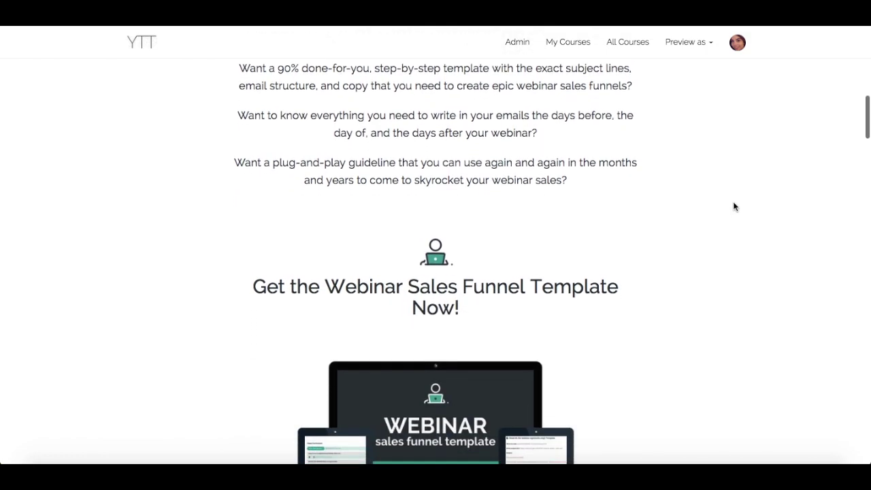
pyautogui.scroll(-3, 733, 207)
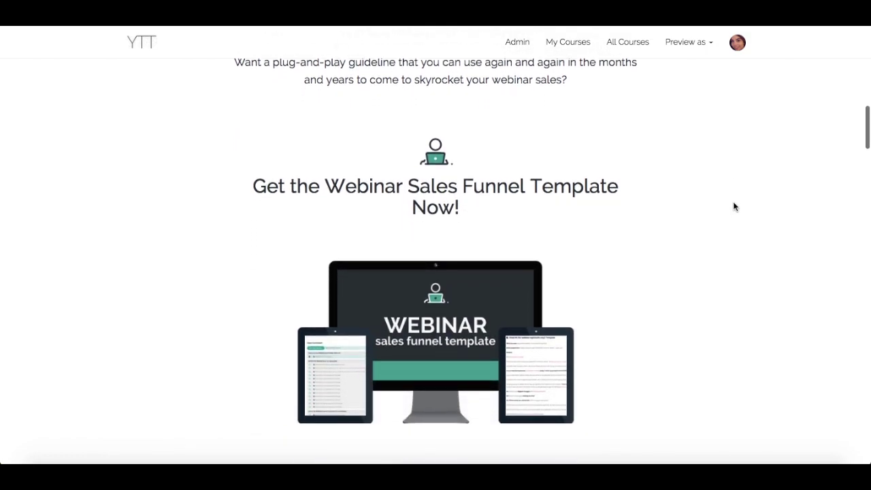
pyautogui.scroll(-2, 734, 206)
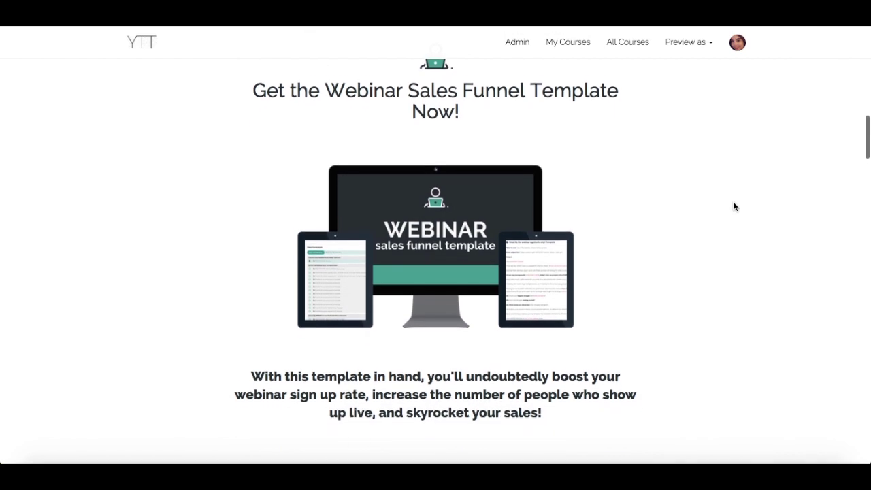
pyautogui.scroll(-3, 734, 207)
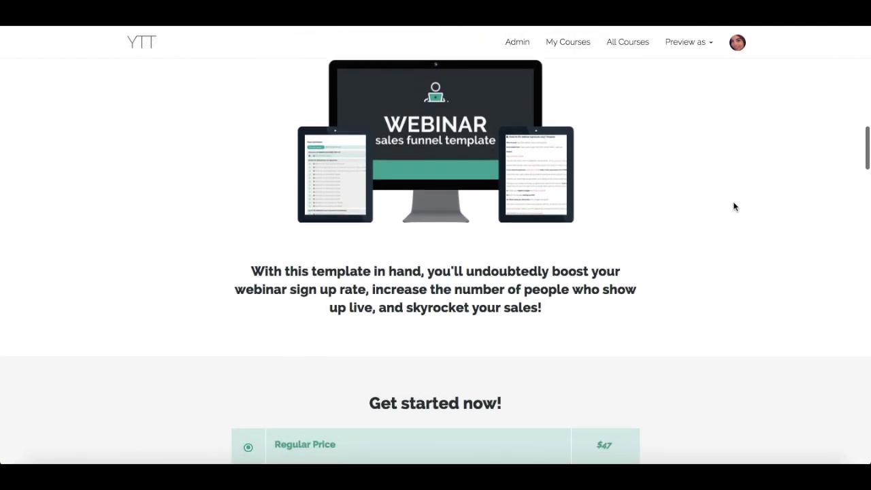
pyautogui.scroll(-5, 733, 207)
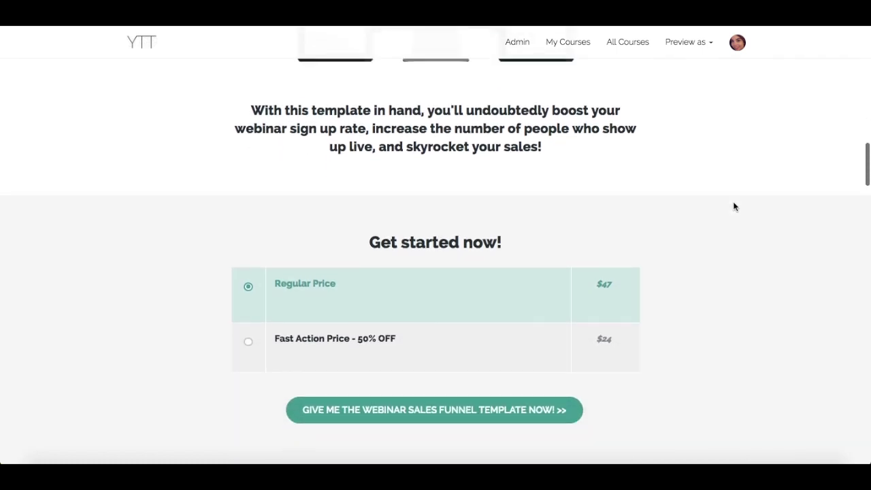
pyautogui.scroll(-4, 734, 206)
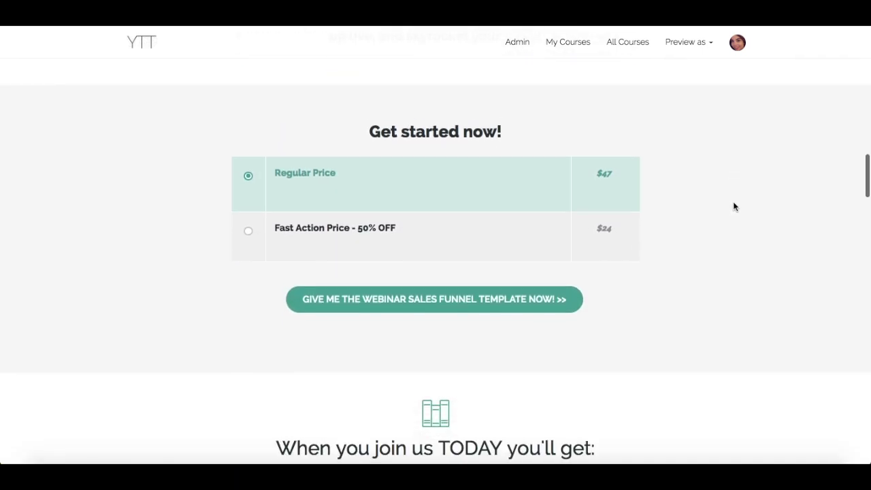
pyautogui.scroll(-4, 733, 206)
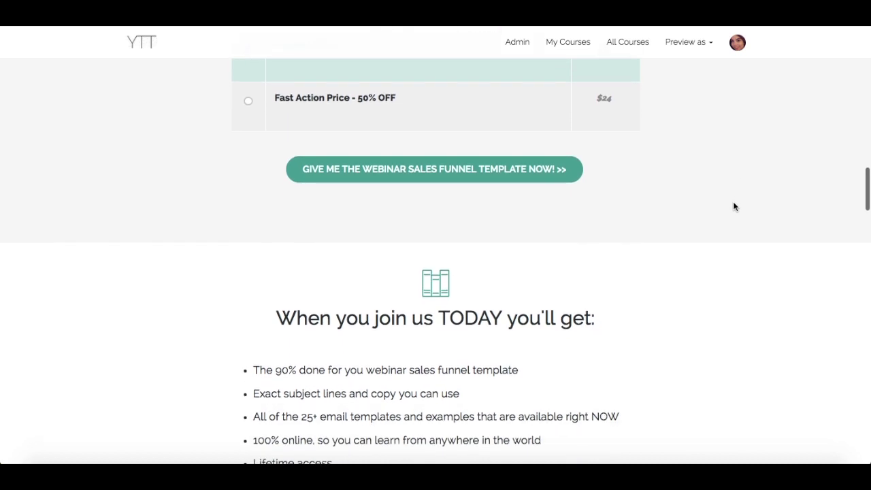
pyautogui.scroll(-4, 734, 206)
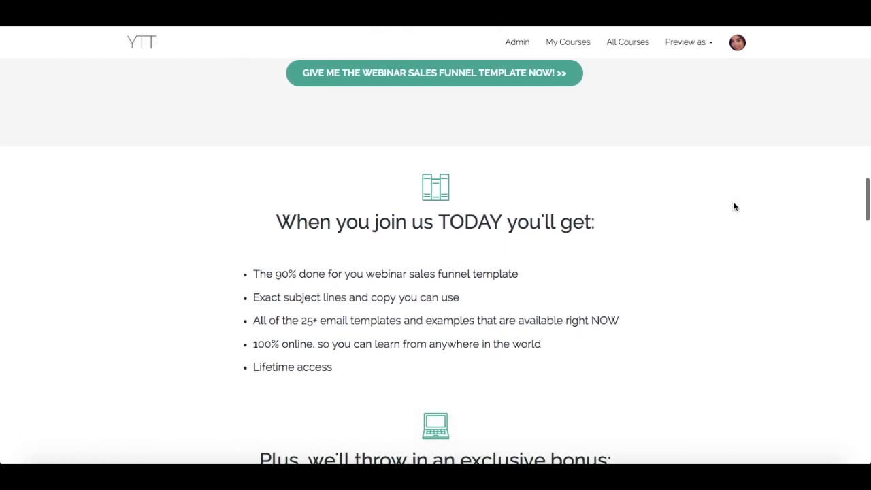
pyautogui.scroll(-4, 733, 207)
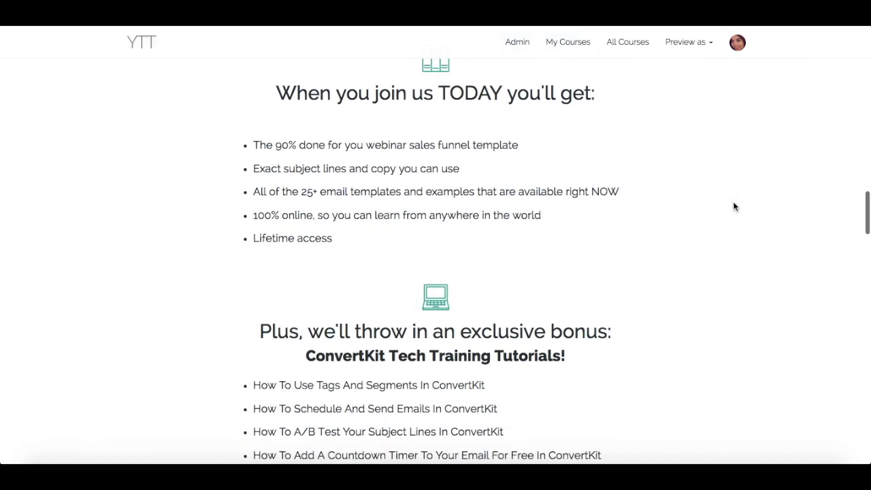
pyautogui.scroll(-2, 733, 207)
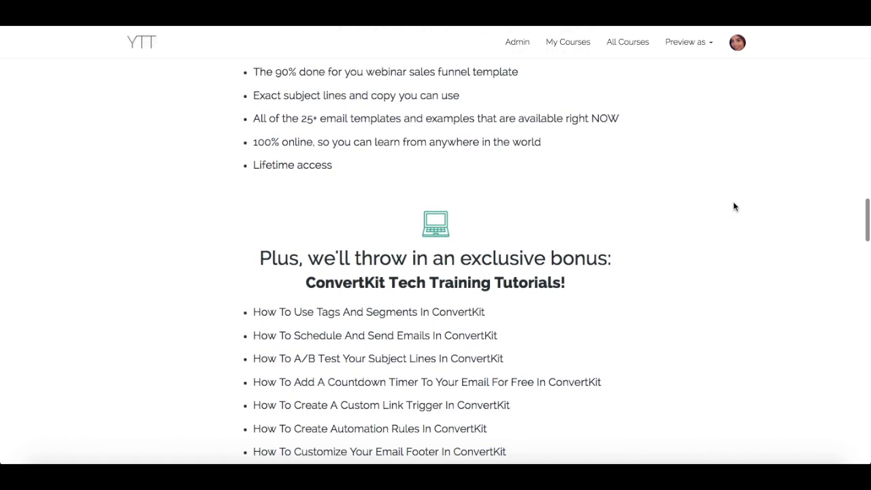
pyautogui.scroll(-2, 733, 206)
pyautogui.scroll(-3, 733, 206)
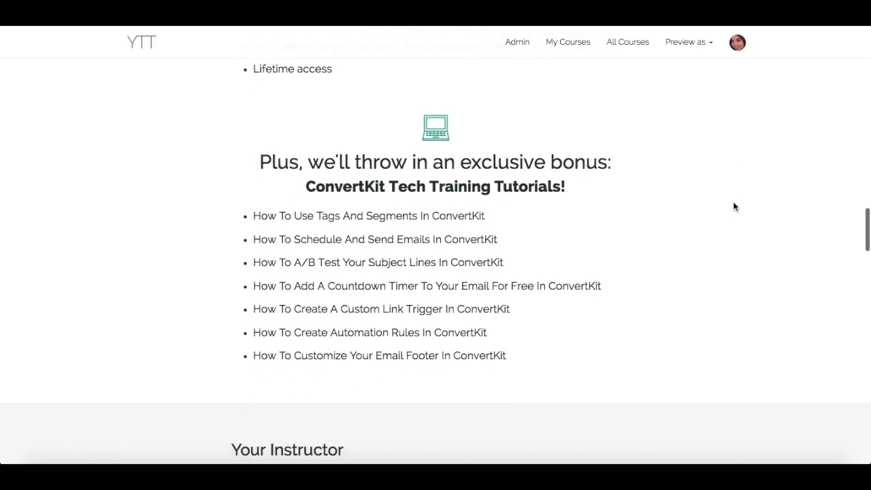
pyautogui.scroll(-3, 734, 207)
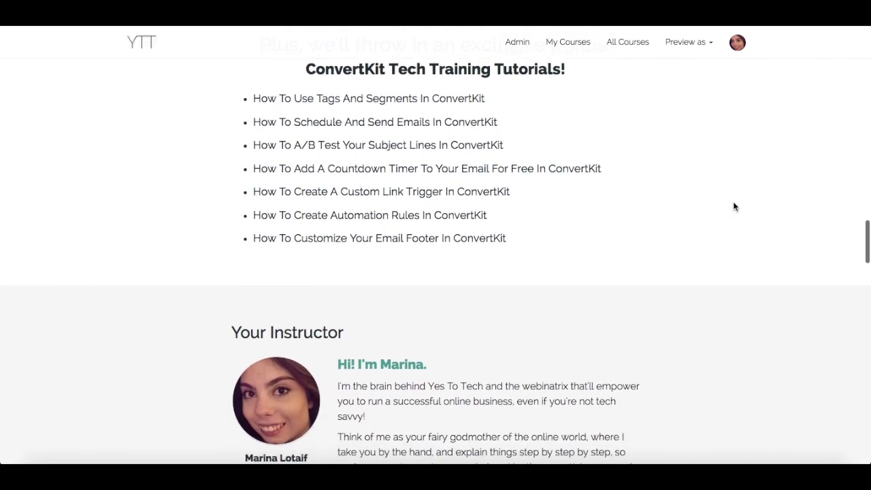
pyautogui.scroll(-5, 734, 207)
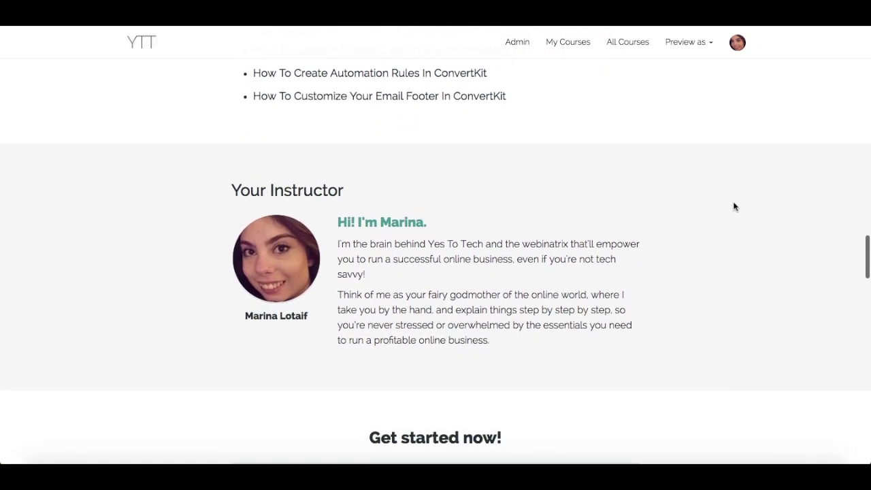
pyautogui.scroll(-2, 733, 207)
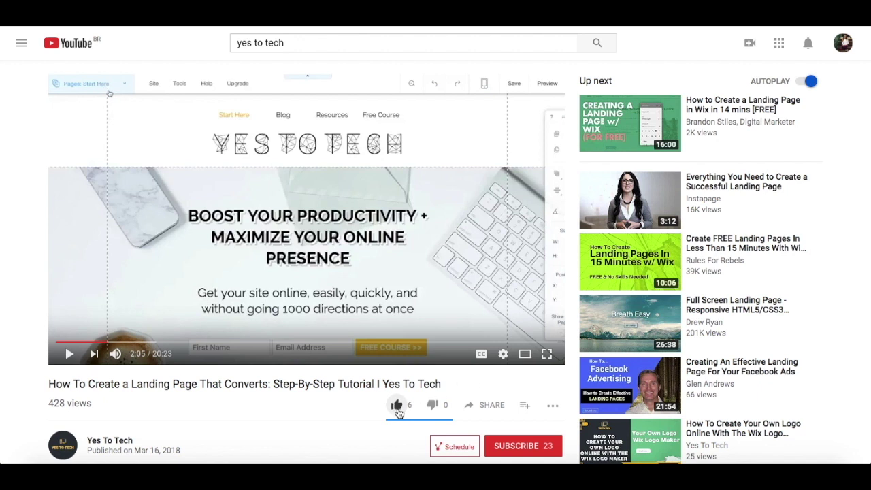
# View the tutorial video's share link, then subscribe to the Yes To Tech channel
pyautogui.click(490, 406)
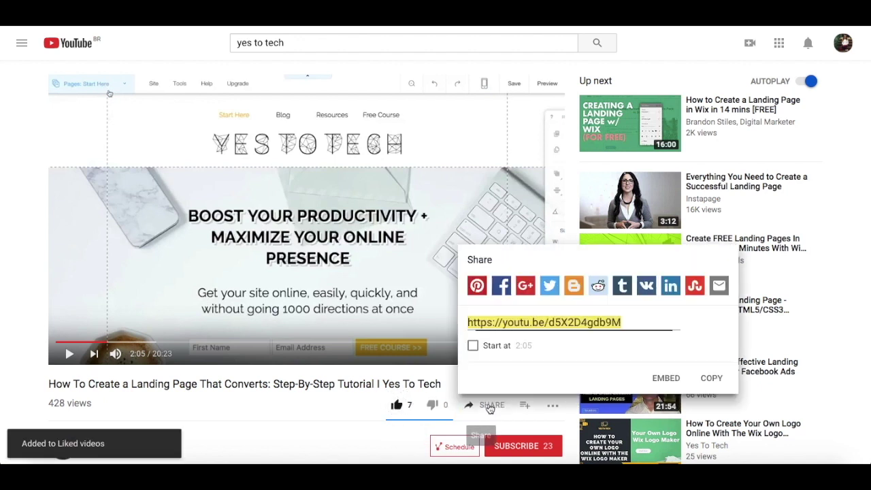
pyautogui.click(516, 445)
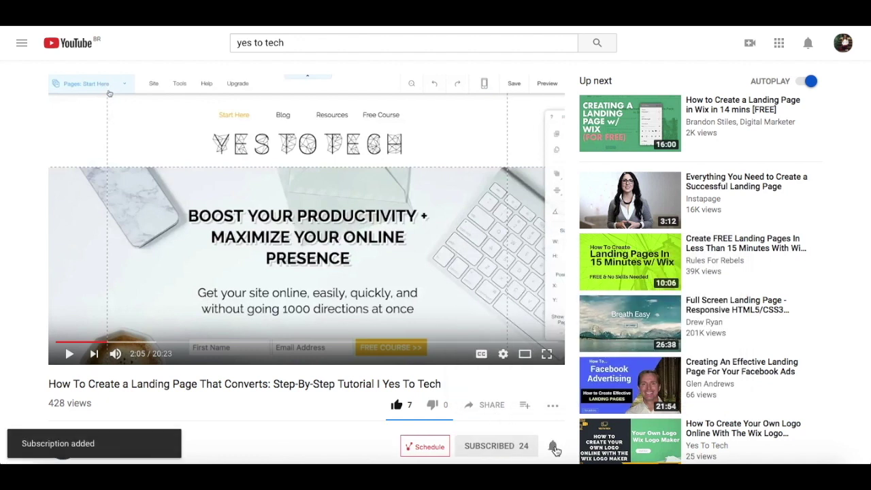